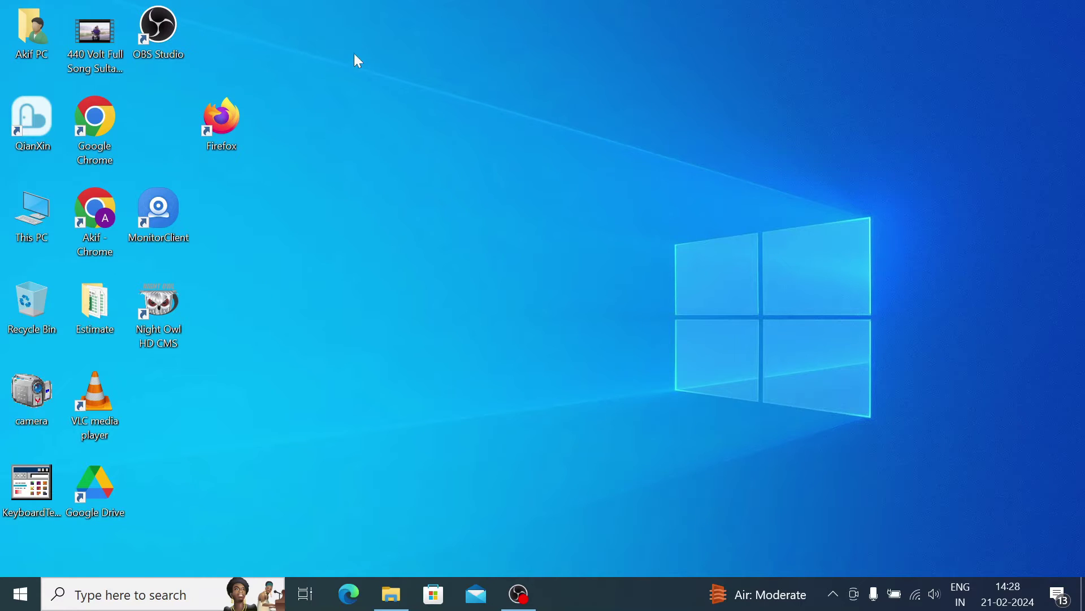
Open This PC in a maximized Explorer window and go to the Downloads folder
{"action": "double_click", "coordinate": [48, 206]}
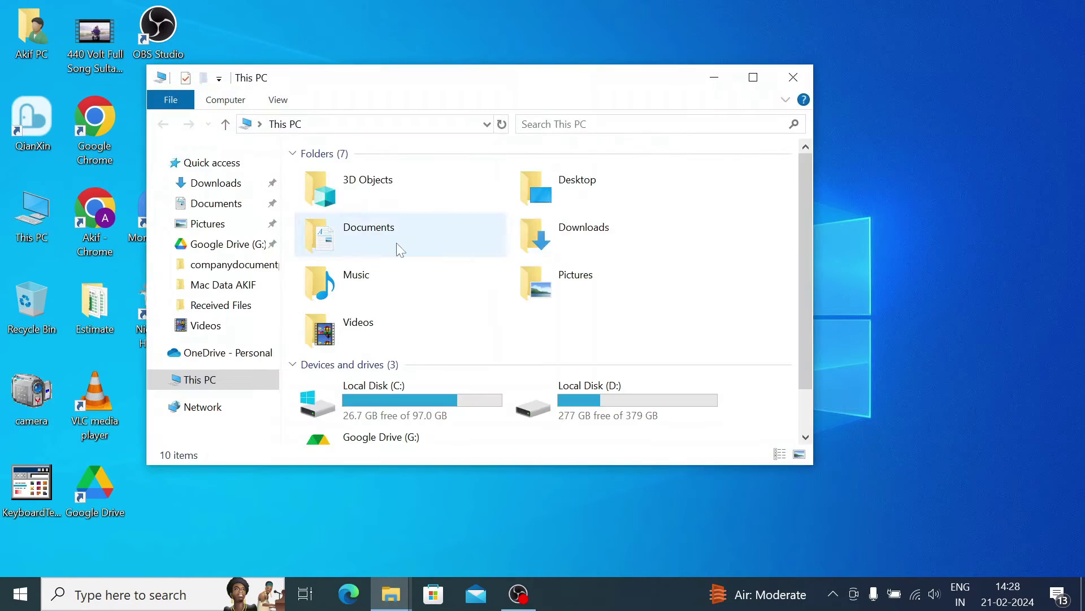
{"action": "left_click", "coordinate": [753, 77]}
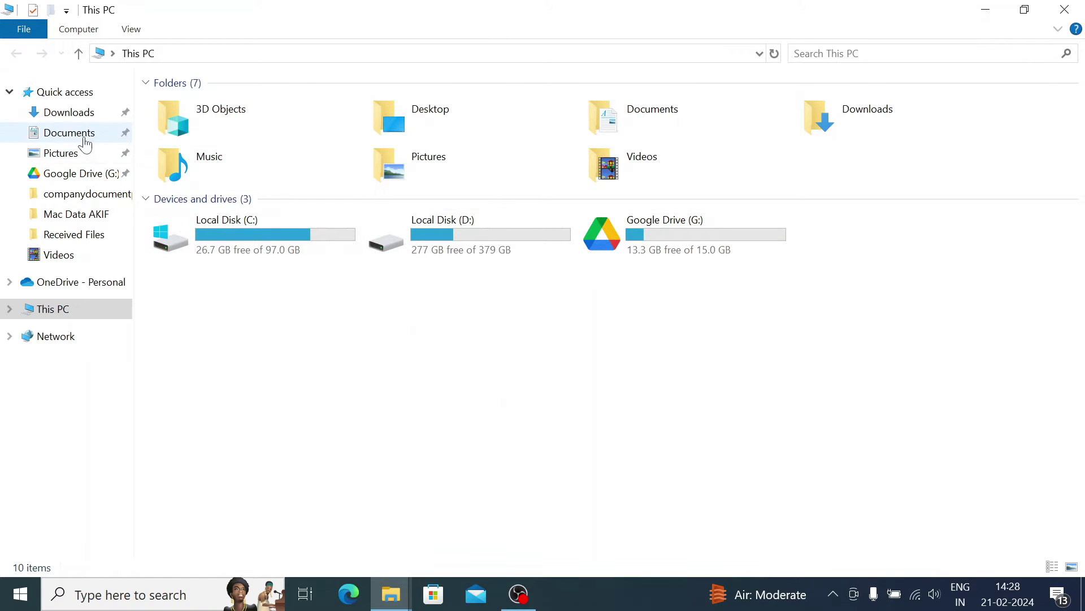
{"action": "left_click", "coordinate": [80, 113]}
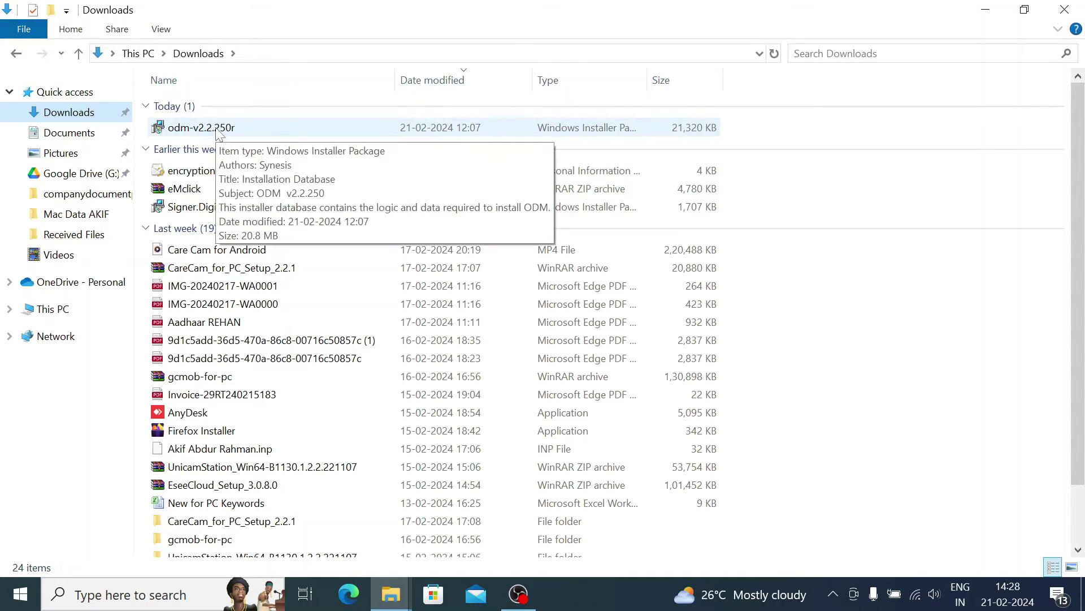
Install the odm-v2.2.250r installer package from Downloads
{"action": "left_click", "coordinate": [216, 129]}
{"action": "right_click", "coordinate": [217, 128]}
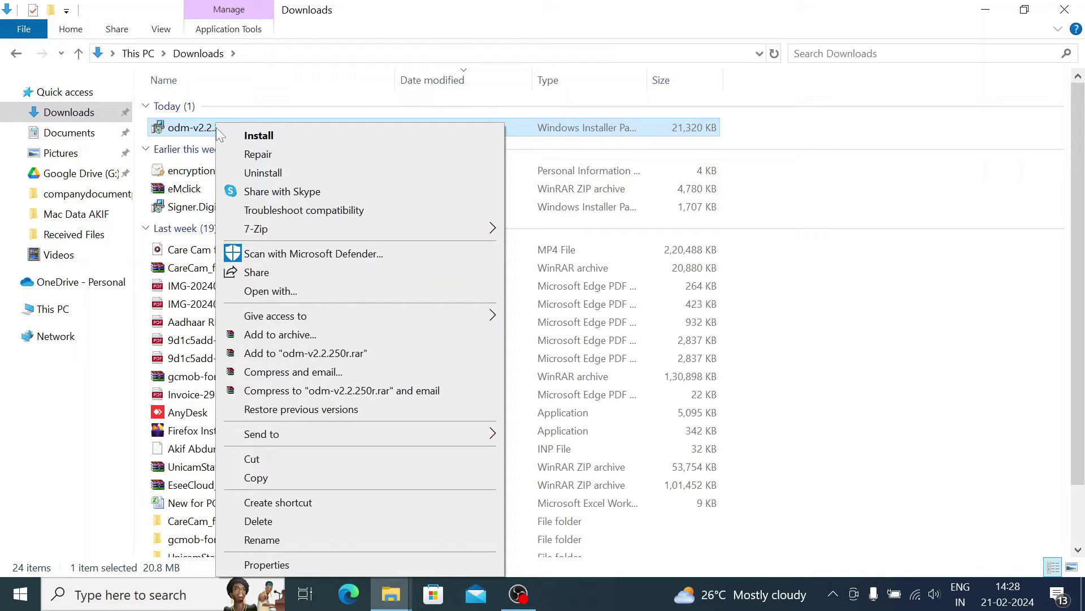
{"action": "left_click", "coordinate": [282, 135]}
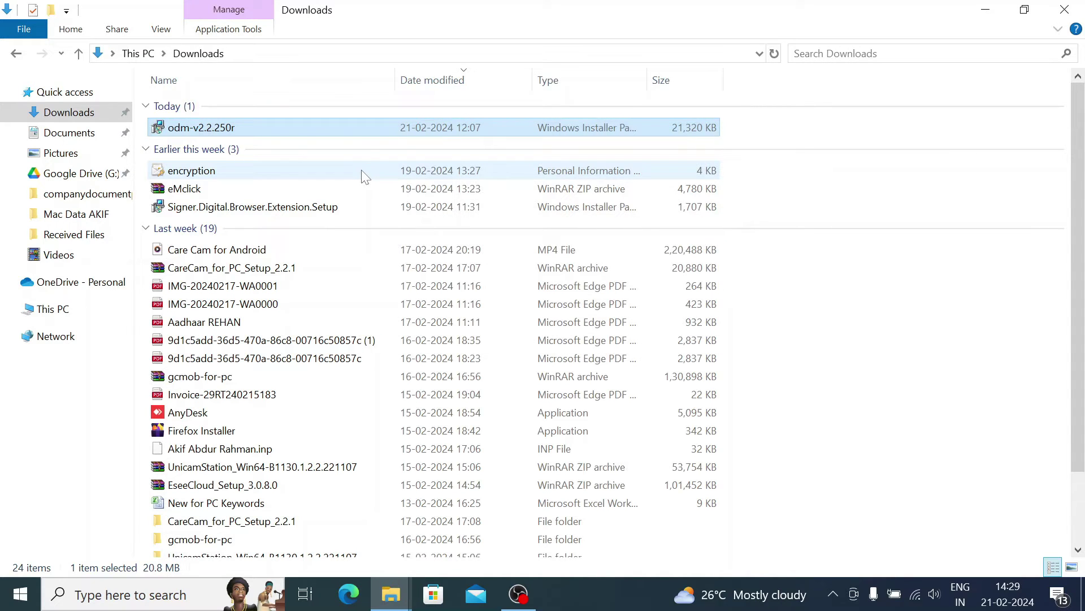
Close ODM, then relaunch ODM v2.2.250 from its desktop shortcut in a maximized window
{"action": "left_click", "coordinate": [992, 11]}
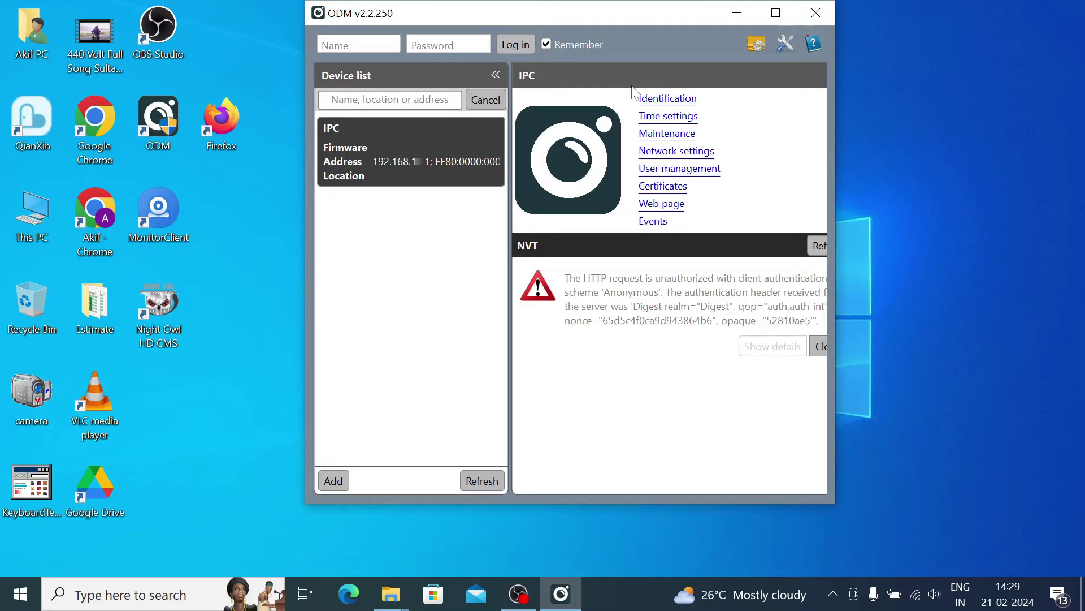
{"action": "left_click", "coordinate": [831, 8]}
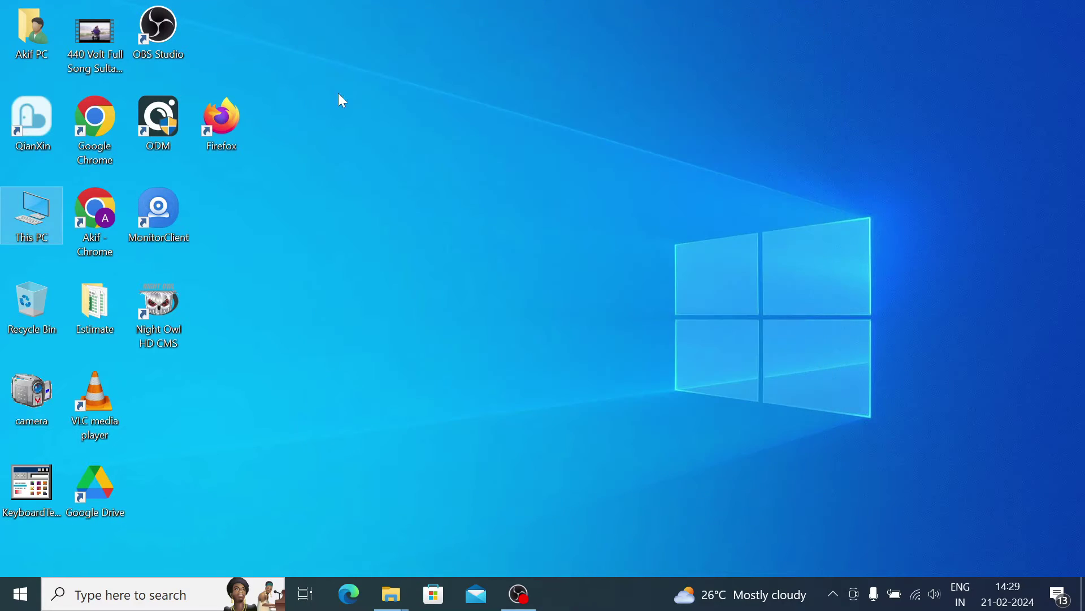
{"action": "double_click", "coordinate": [160, 116]}
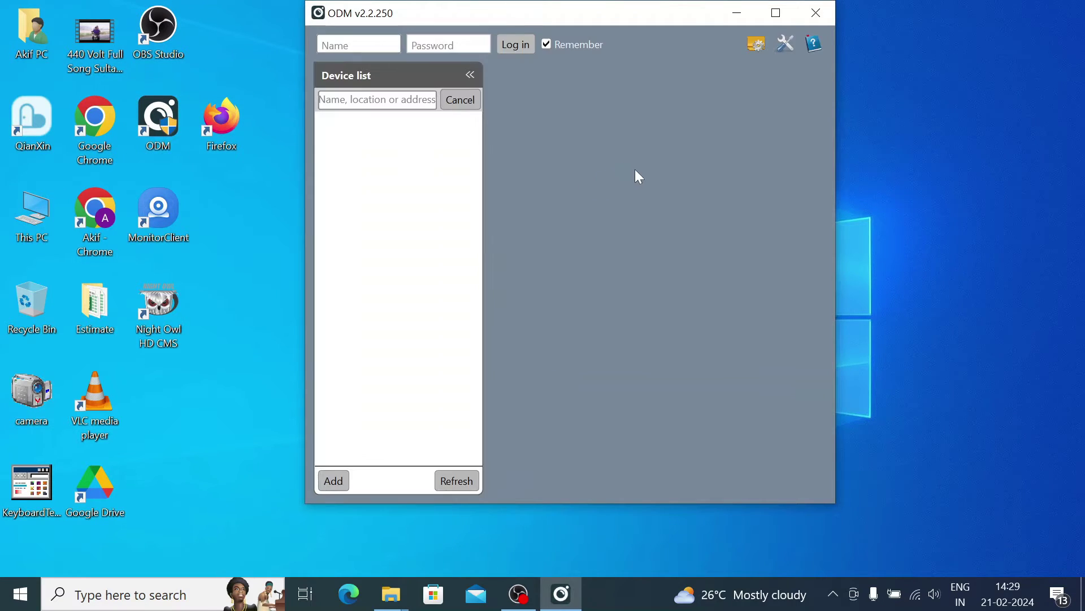
{"action": "left_click", "coordinate": [790, 17]}
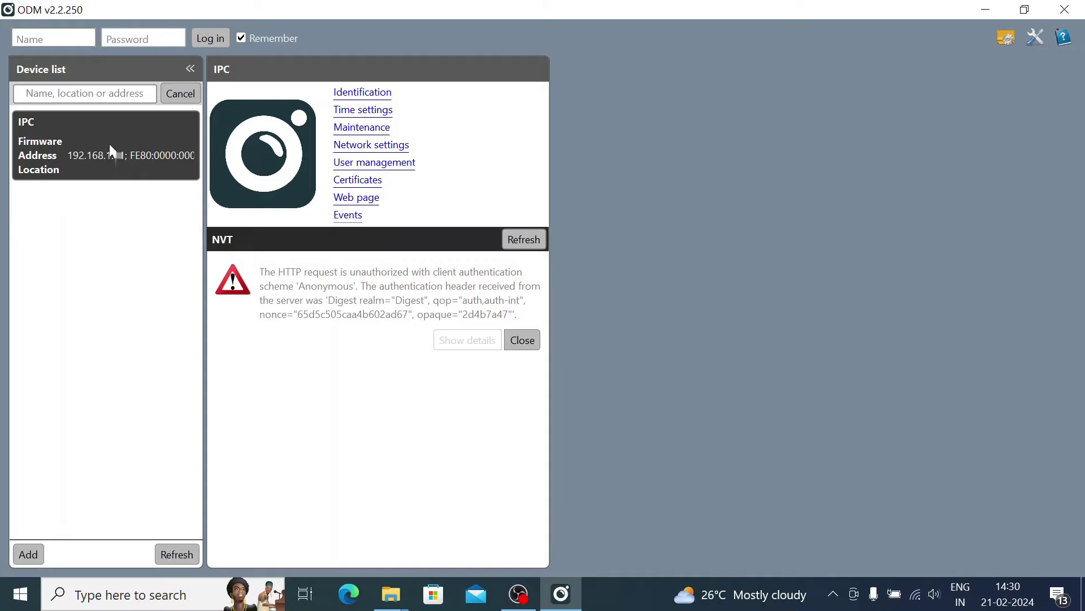
Log in to ODM as admin with the camera's password and open the IPC camera's device panel
{"action": "left_click", "coordinate": [53, 38]}
{"action": "left_click", "coordinate": [143, 38]}
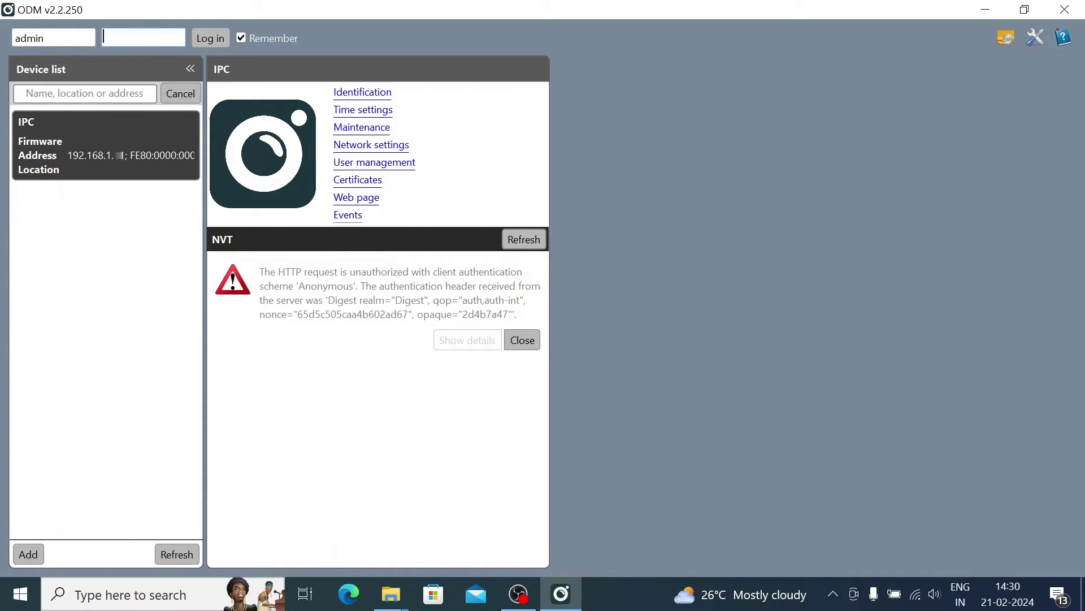
{"action": "left_click", "coordinate": [220, 41]}
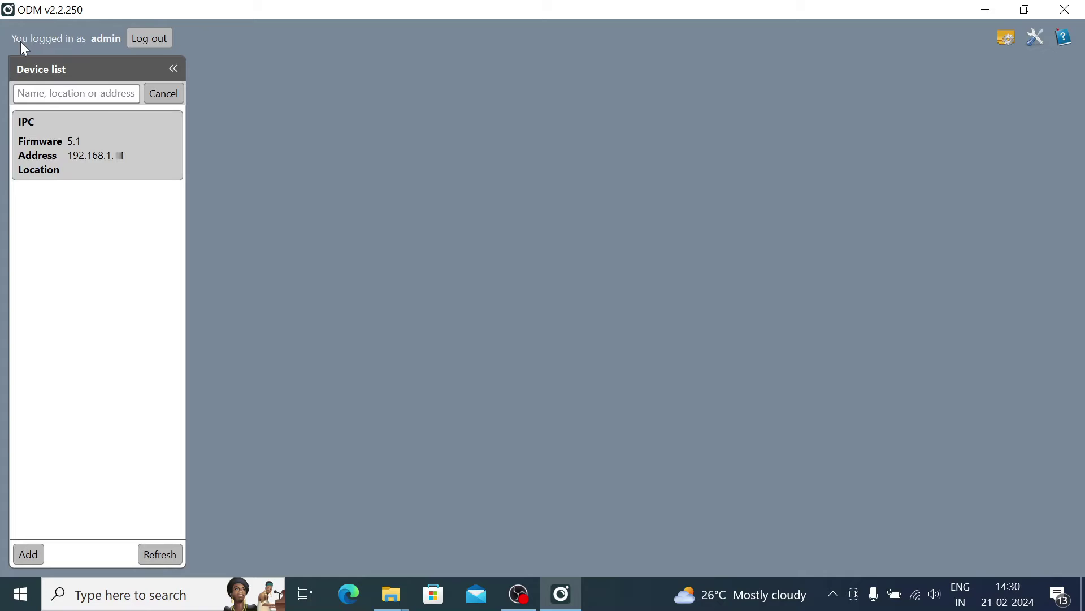
{"action": "left_click", "coordinate": [92, 151]}
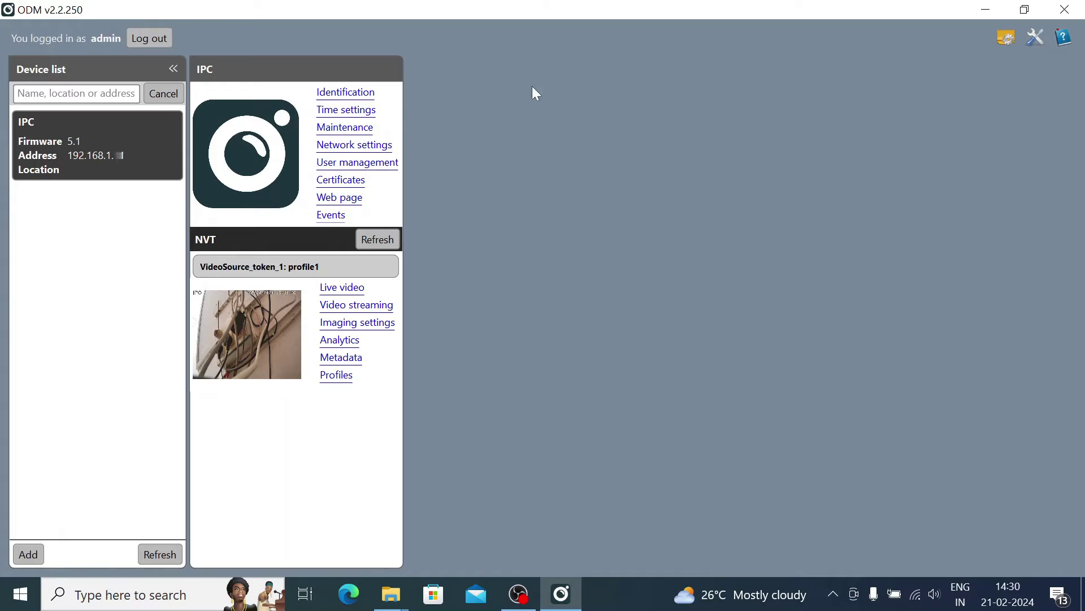
{"action": "left_click", "coordinate": [1036, 44]}
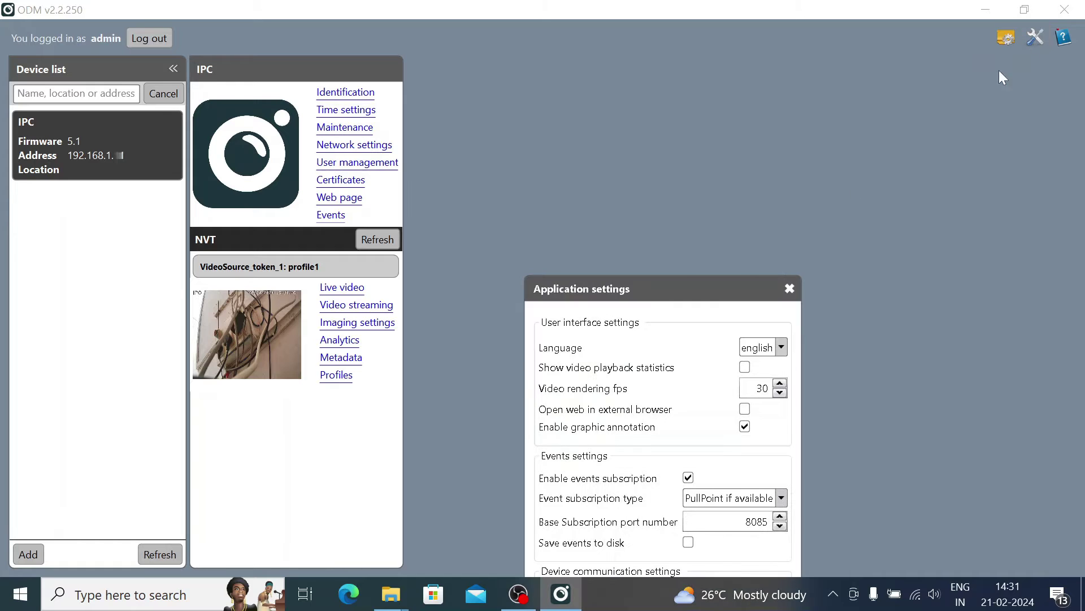
{"action": "left_click_drag", "start_coordinate": [681, 288], "coordinate": [695, 211]}
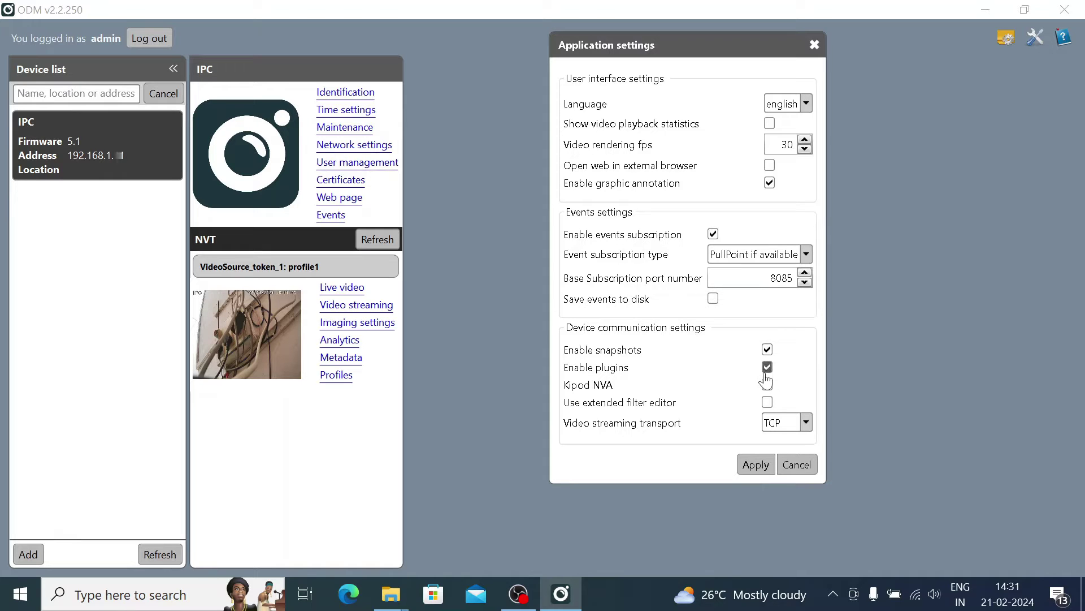
{"action": "left_click", "coordinate": [752, 474]}
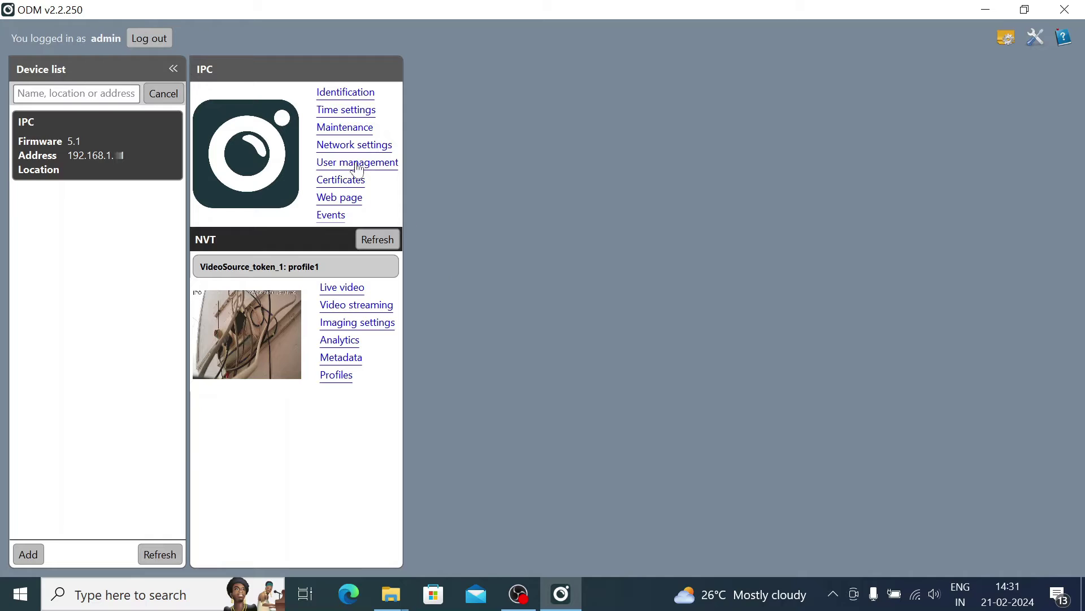
Show the IPC camera's Identification details, copy model number TD-9524S4L, and minimize ODM
{"action": "left_click", "coordinate": [341, 102]}
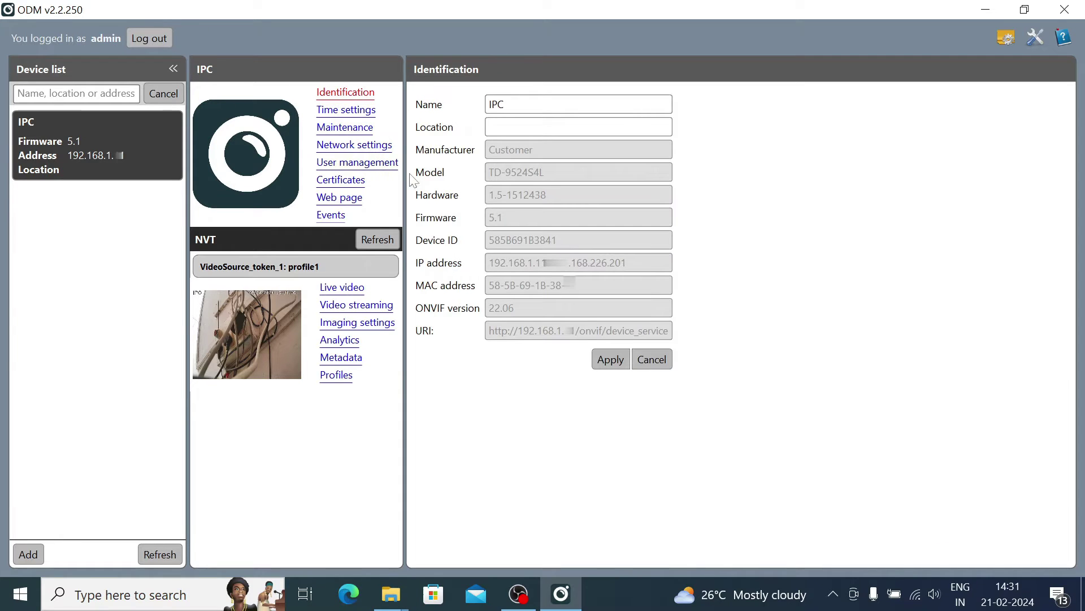
{"action": "left_click_drag", "start_coordinate": [505, 104], "coordinate": [483, 107]}
{"action": "key", "text": "End"}
{"action": "left_click_drag", "start_coordinate": [532, 149], "coordinate": [476, 154]}
{"action": "left_click_drag", "start_coordinate": [544, 172], "coordinate": [474, 187]}
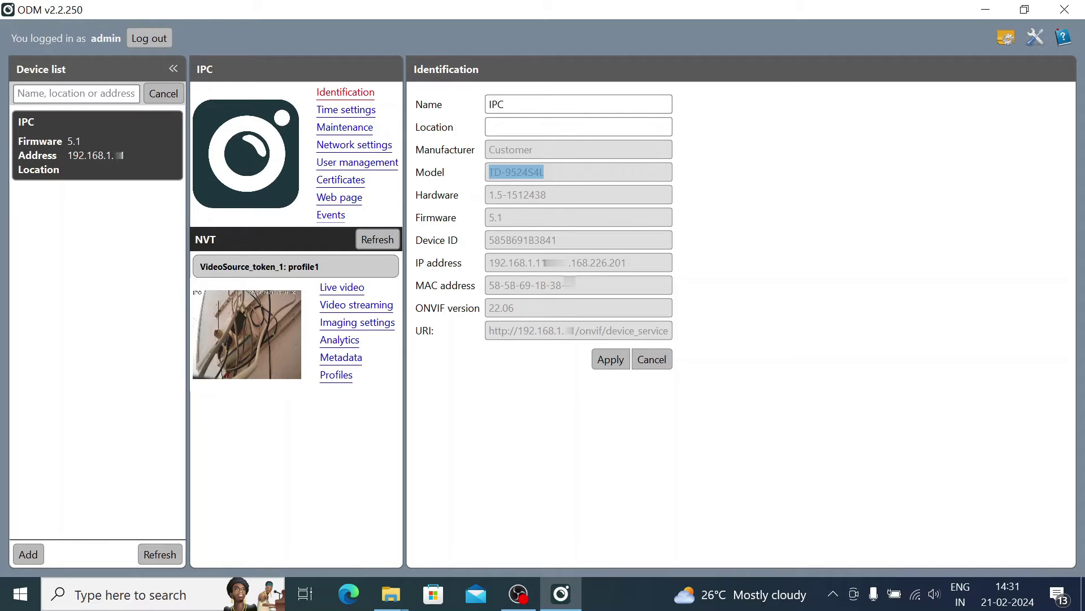
{"action": "left_click_drag", "start_coordinate": [544, 172], "coordinate": [479, 178]}
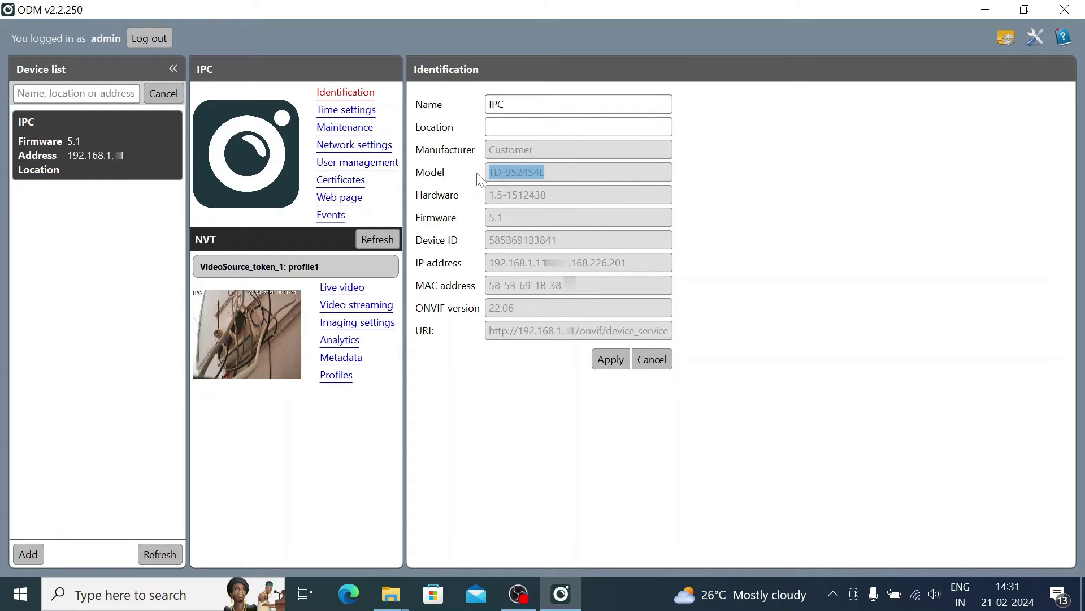
{"action": "right_click", "coordinate": [522, 169]}
{"action": "left_click", "coordinate": [566, 198]}
{"action": "left_click", "coordinate": [985, 10]}
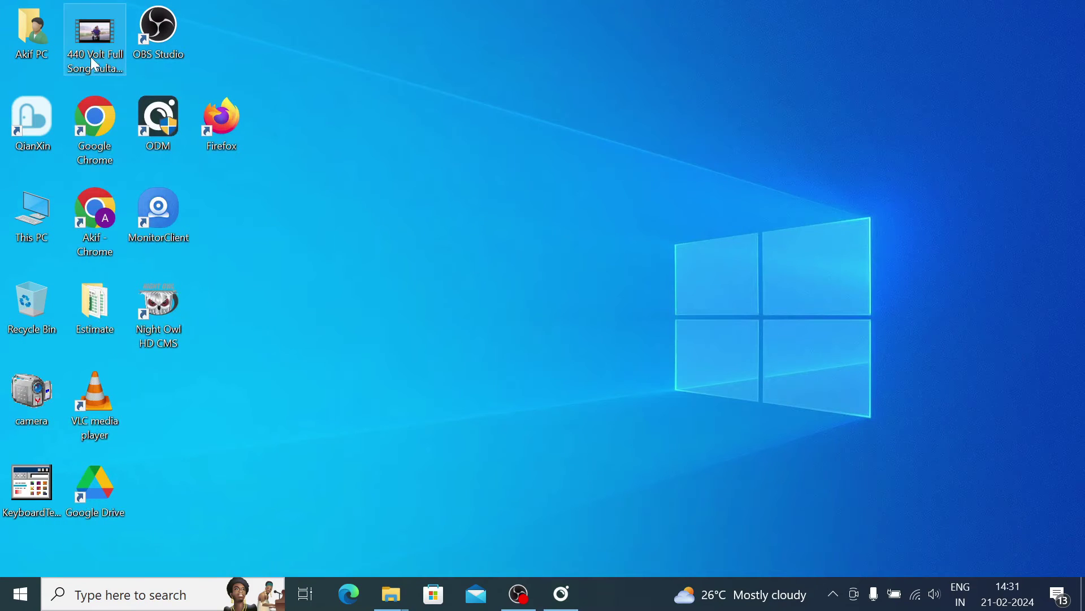
Search Google in Chrome for TD-9524S4L and open TVT's TD-9524S3L dome camera product page
{"action": "double_click", "coordinate": [96, 124]}
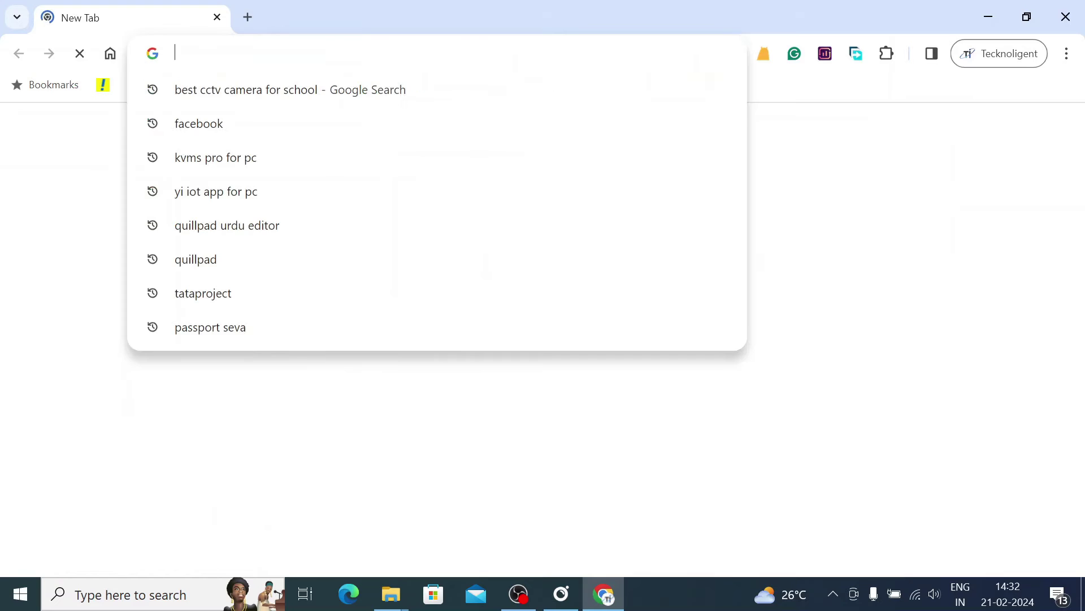
{"action": "key", "text": "ctrl+v"}
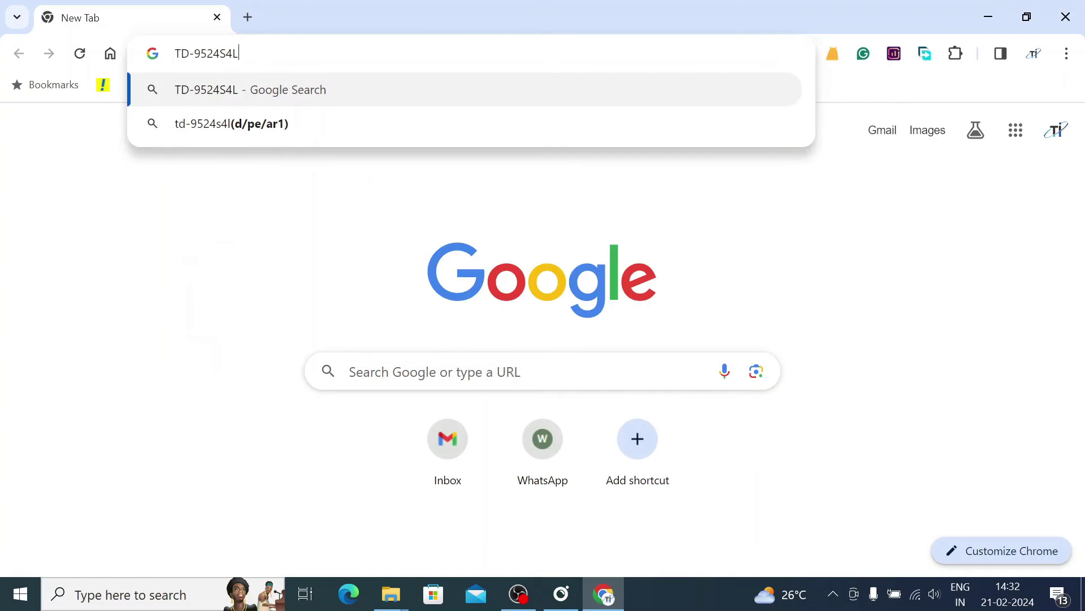
{"action": "key", "text": "Return"}
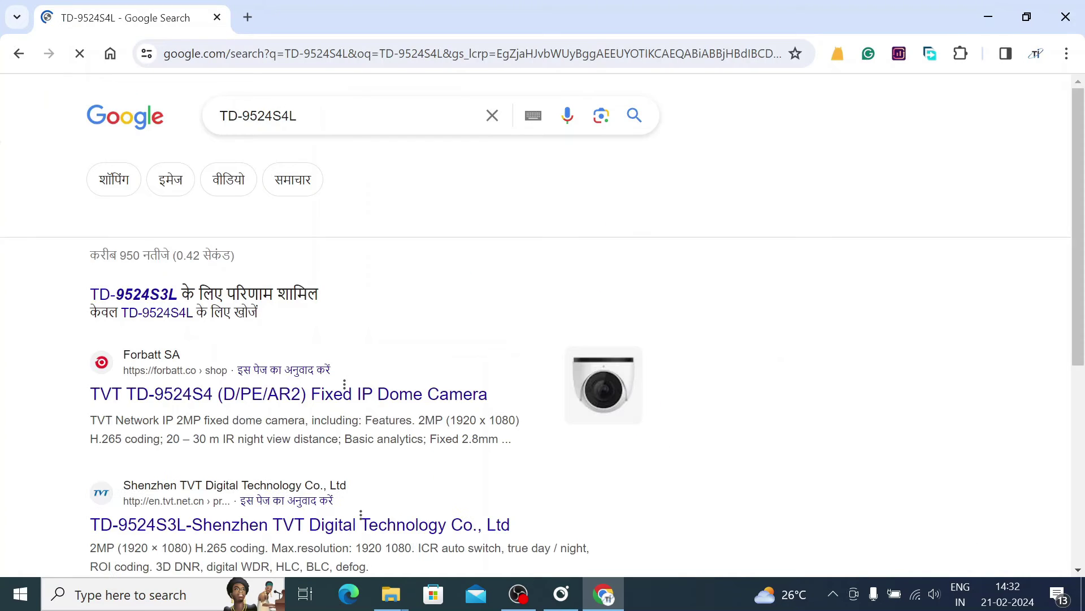
{"action": "scroll", "coordinate": [316, 330], "scroll_direction": "down", "scroll_amount": 3}
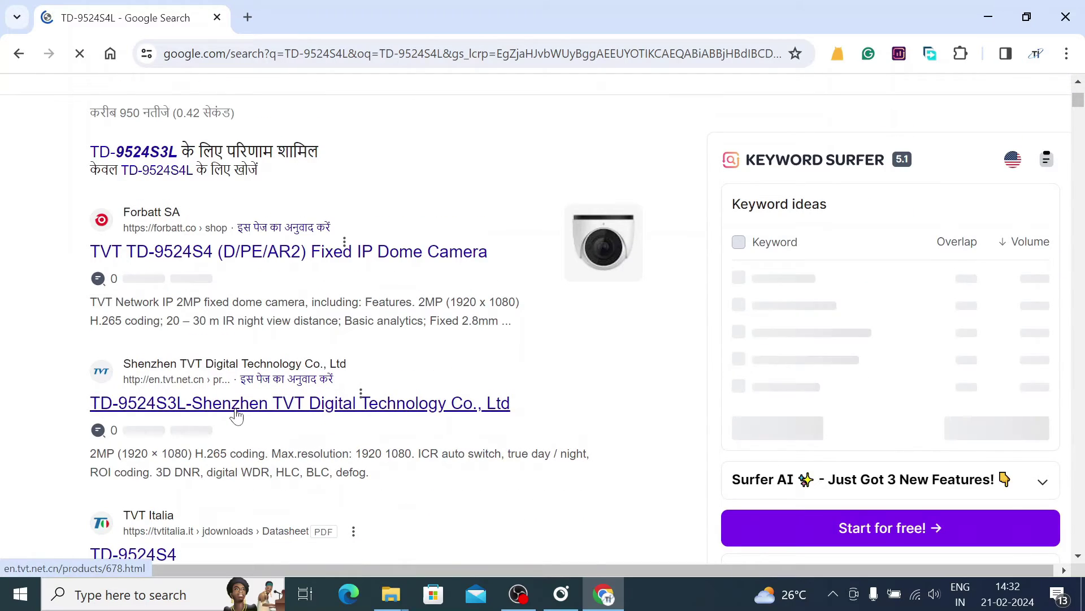
{"action": "left_click", "coordinate": [236, 403]}
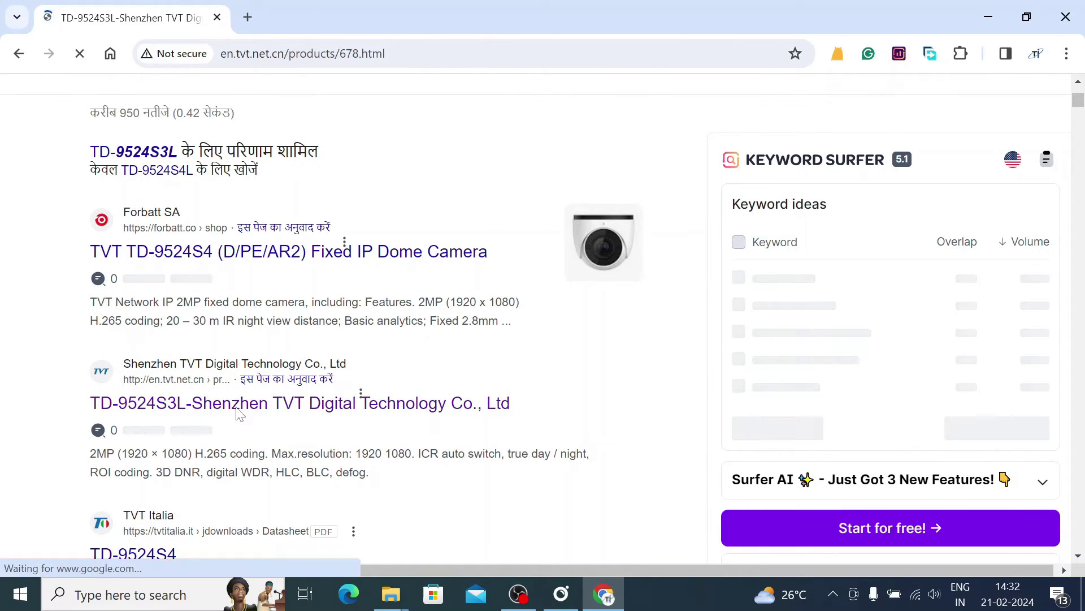
{"action": "scroll", "coordinate": [412, 318], "scroll_direction": "down", "scroll_amount": 6}
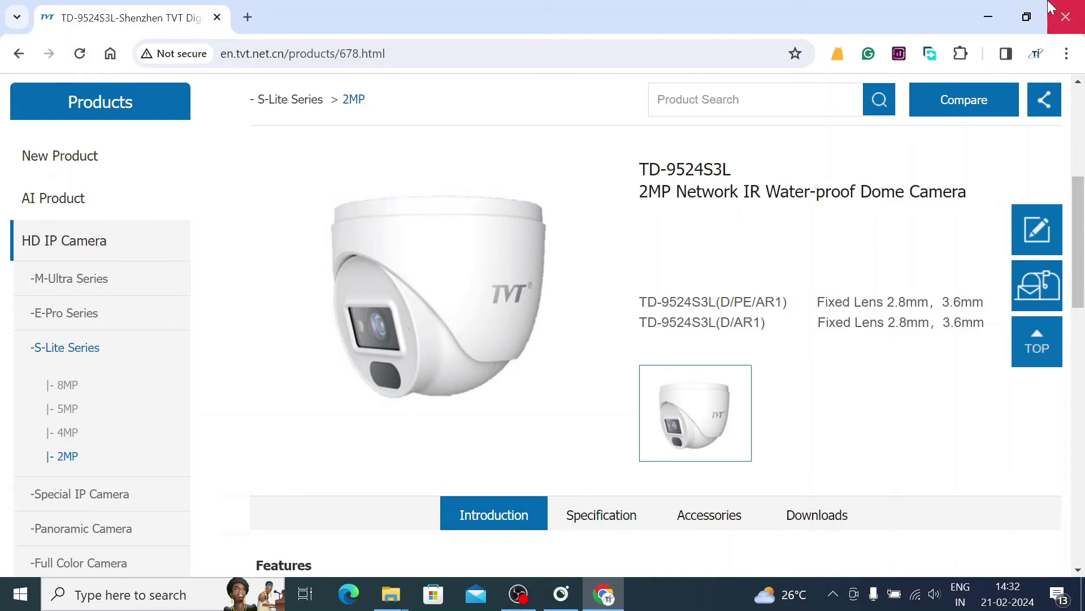
{"action": "left_click", "coordinate": [1002, 7]}
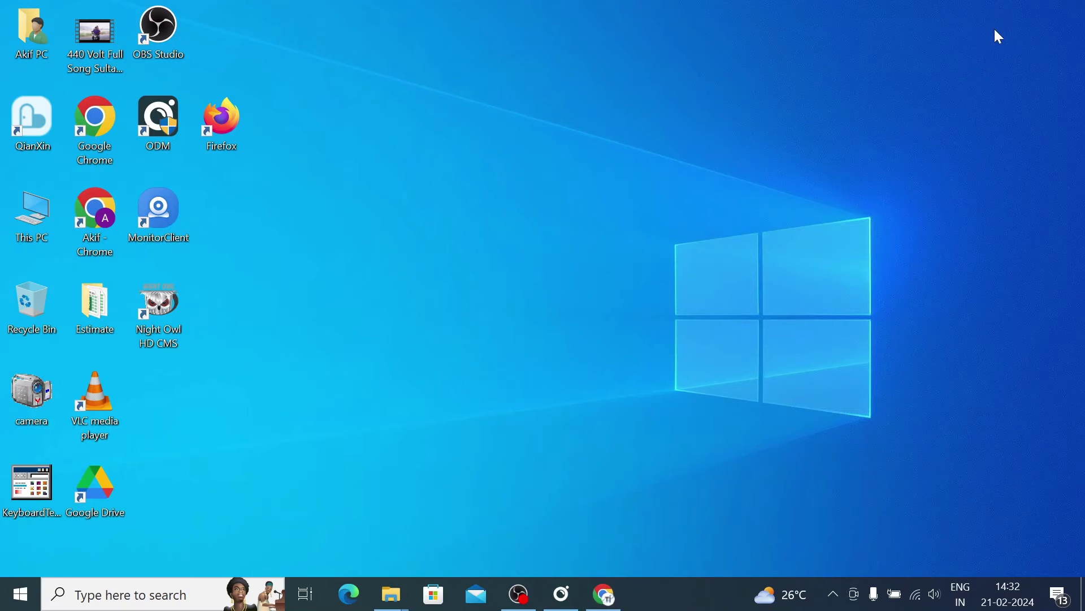
Bring back ODM's Identification page and step through the hardware, firmware, IP, MAC and ONVIF values
{"action": "left_click", "coordinate": [602, 598]}
{"action": "left_click", "coordinate": [603, 598]}
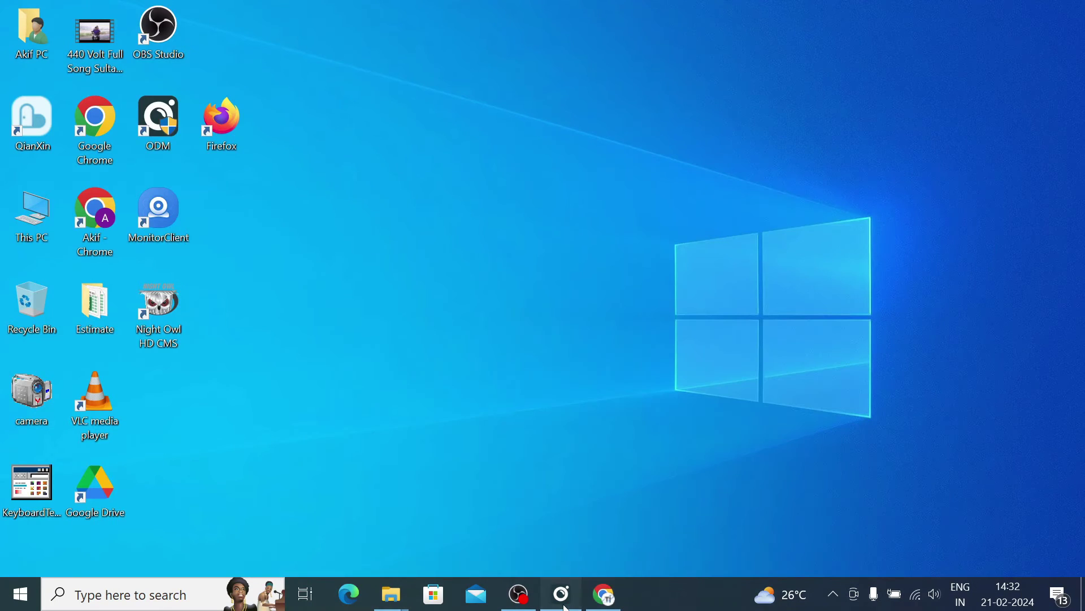
{"action": "left_click", "coordinate": [561, 594]}
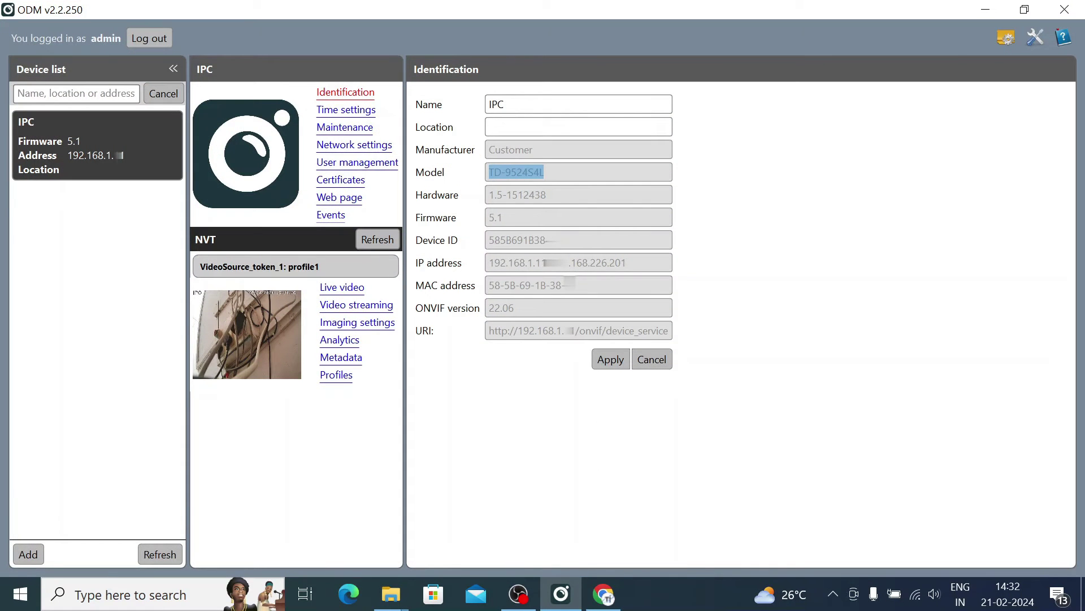
{"action": "key", "text": "Tab"}
{"action": "key", "text": "Tab"}
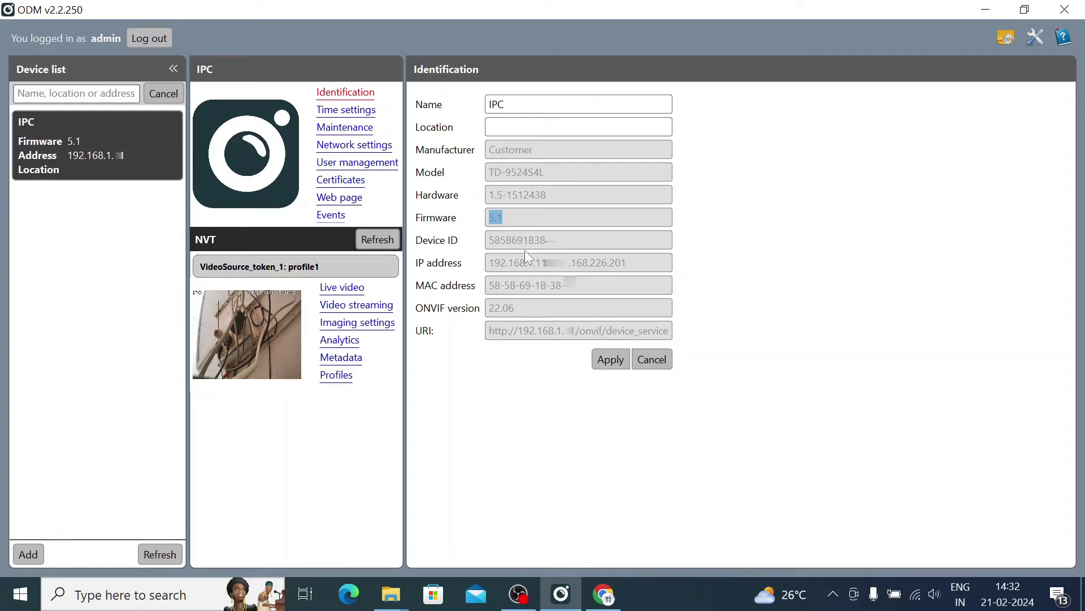
{"action": "key", "text": "Tab"}
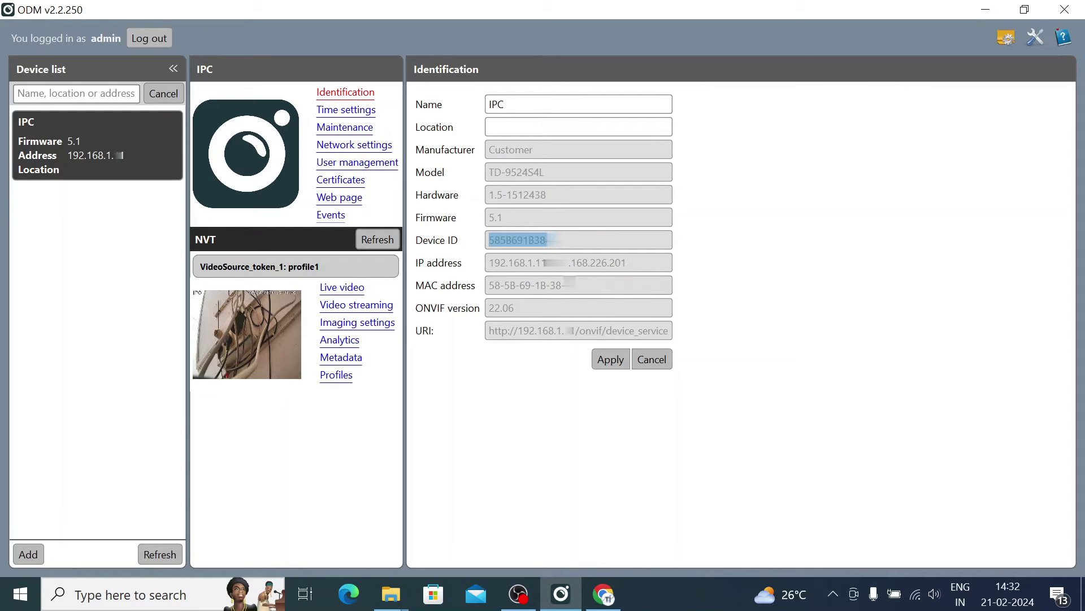
{"action": "key", "text": "Tab"}
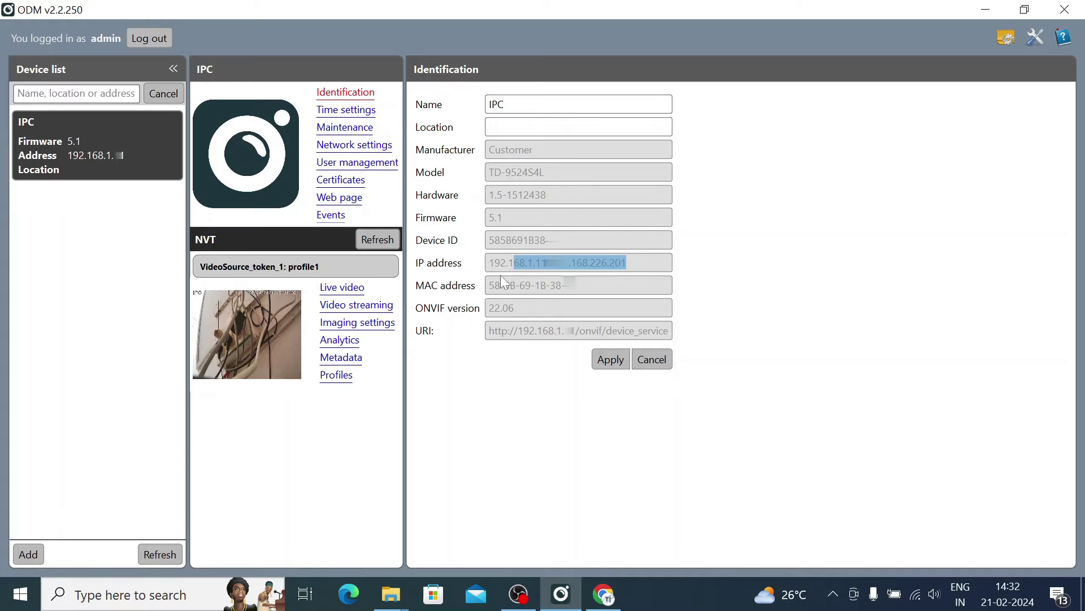
{"action": "key", "text": "Tab"}
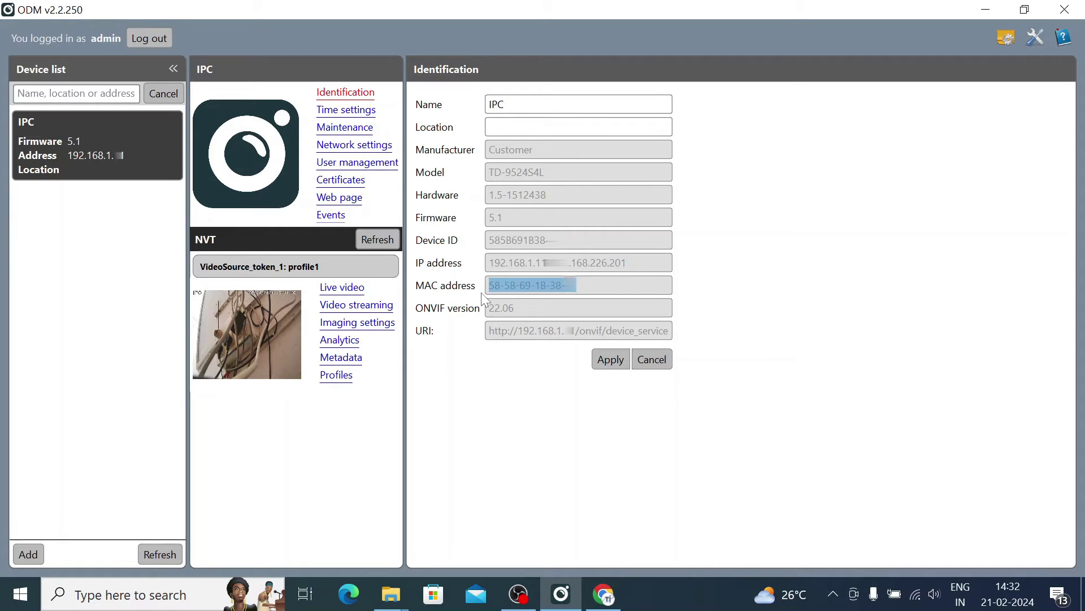
{"action": "key", "text": "Tab"}
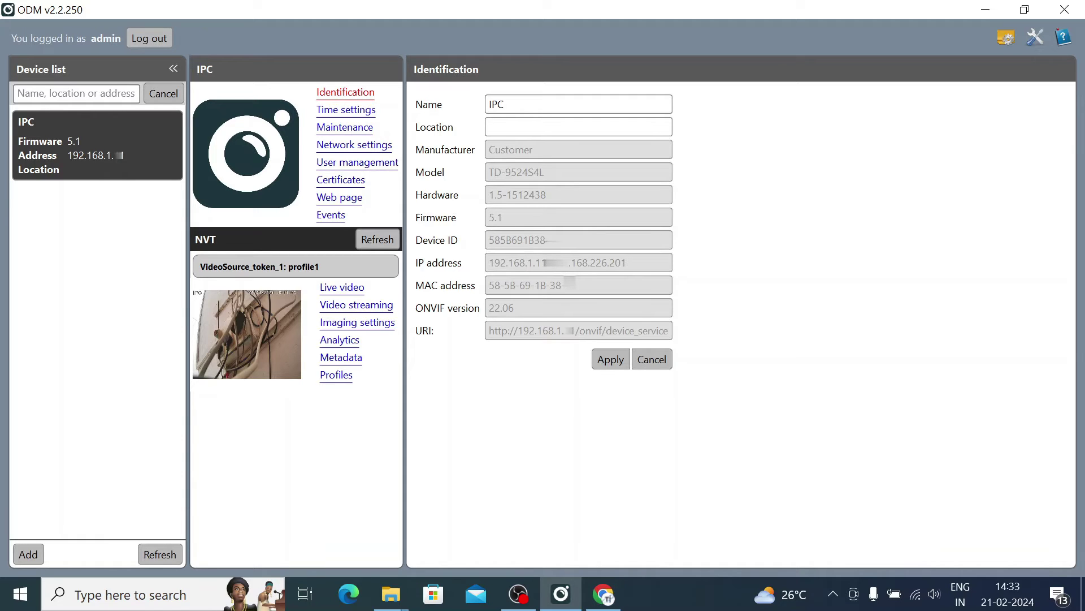
Copy the camera's Device ID and minimize ODM
{"action": "left_click_drag", "start_coordinate": [557, 241], "coordinate": [477, 267]}
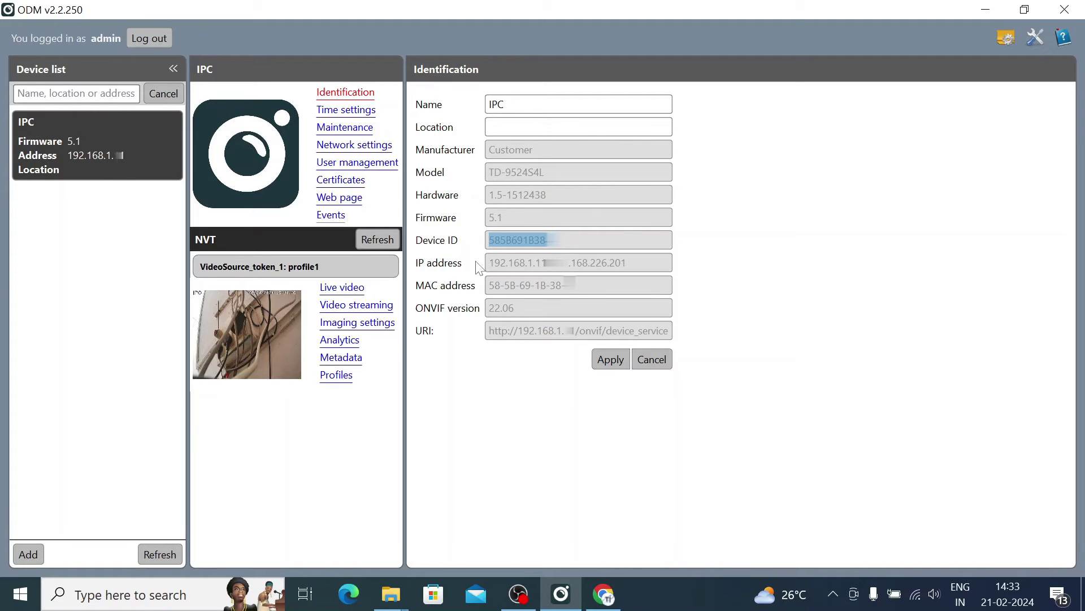
{"action": "right_click", "coordinate": [524, 239]}
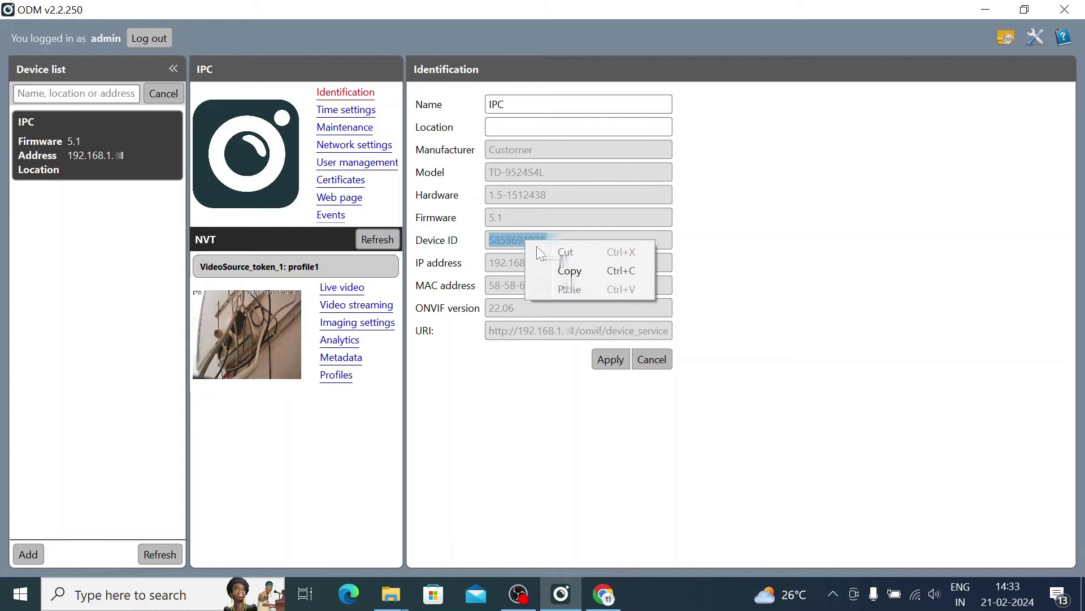
{"action": "left_click", "coordinate": [568, 271]}
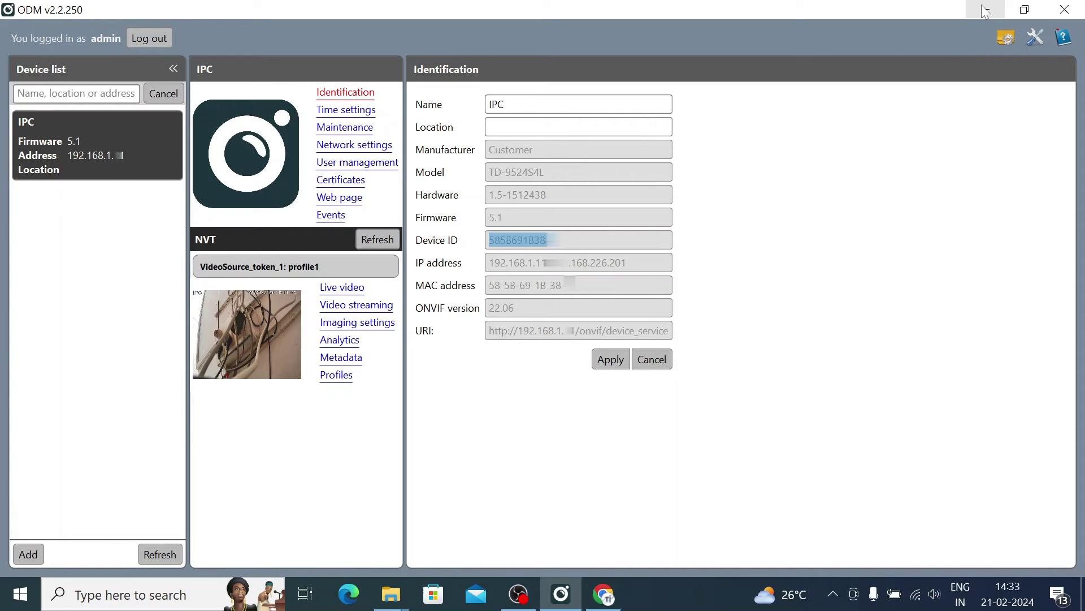
{"action": "left_click", "coordinate": [986, 10]}
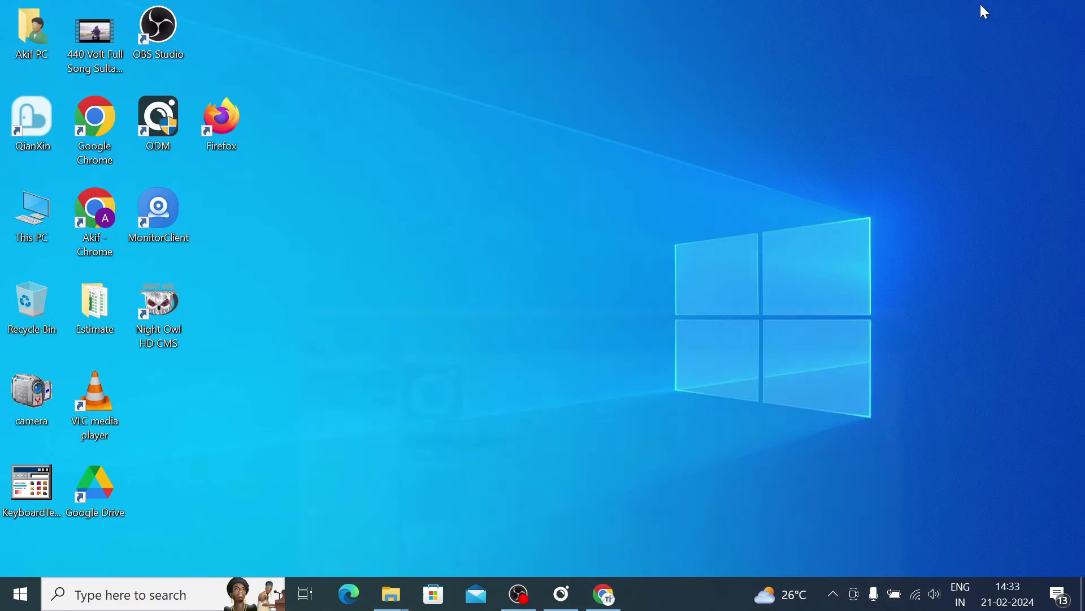
Launch the NVMS MonitorClient and skip the security-question setup
{"action": "double_click", "coordinate": [180, 216]}
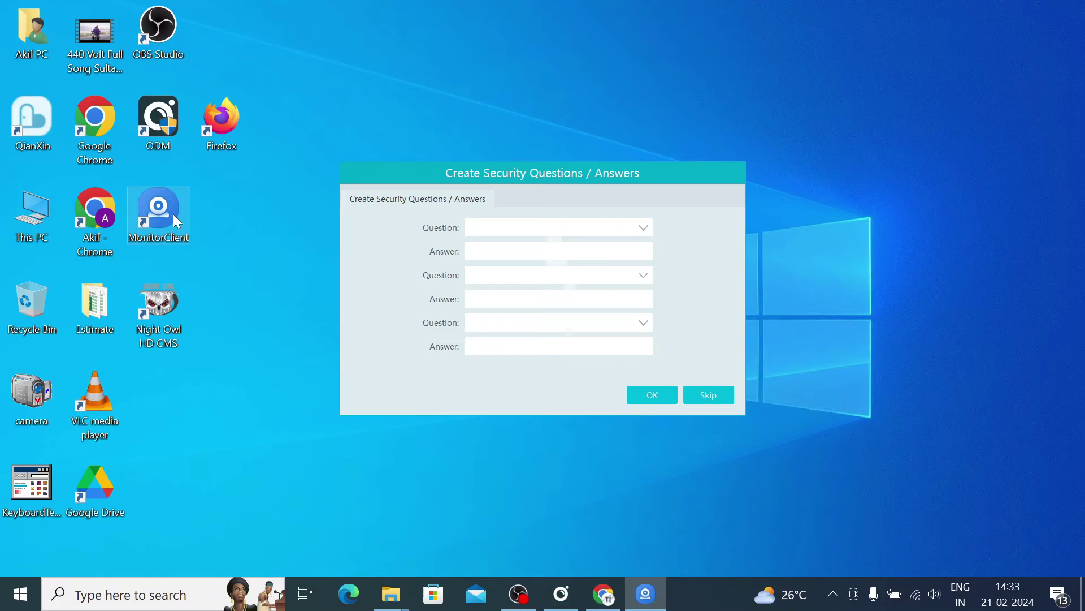
{"action": "left_click", "coordinate": [691, 389]}
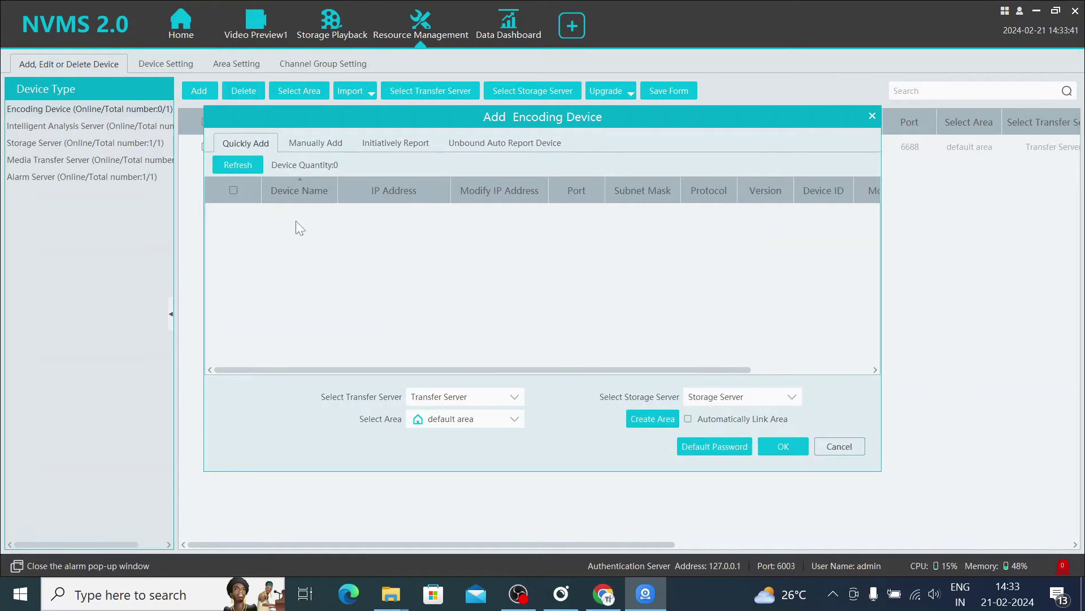
Manually add a device with address type Serial No., pasting the copied Device ID
{"action": "left_click", "coordinate": [323, 144]}
{"action": "left_click", "coordinate": [252, 195]}
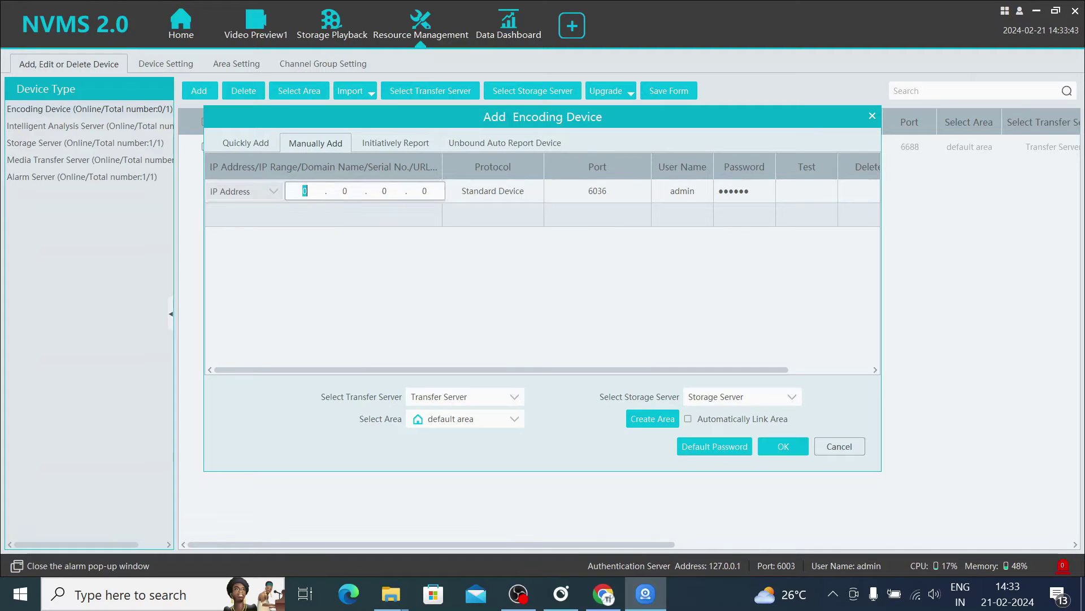
{"action": "left_click", "coordinate": [250, 198]}
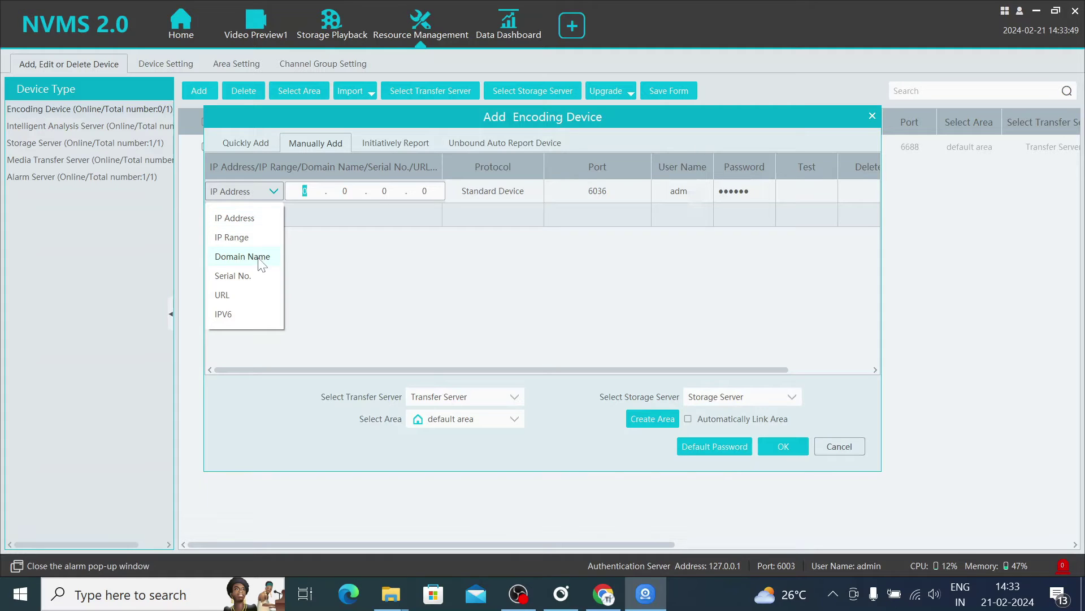
{"action": "left_click", "coordinate": [247, 276]}
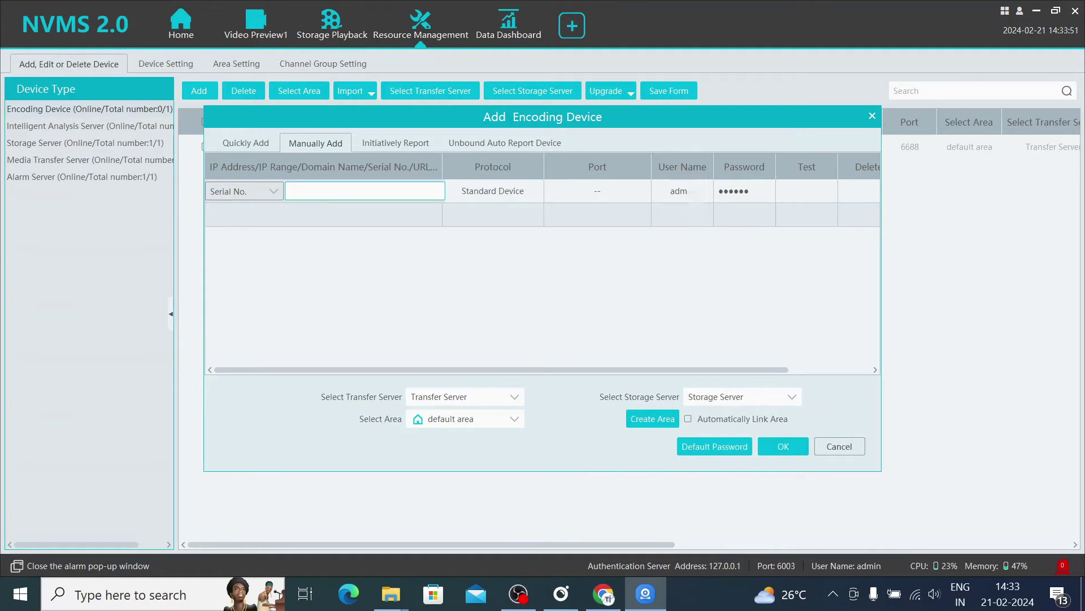
{"action": "key", "text": "ctrl+v"}
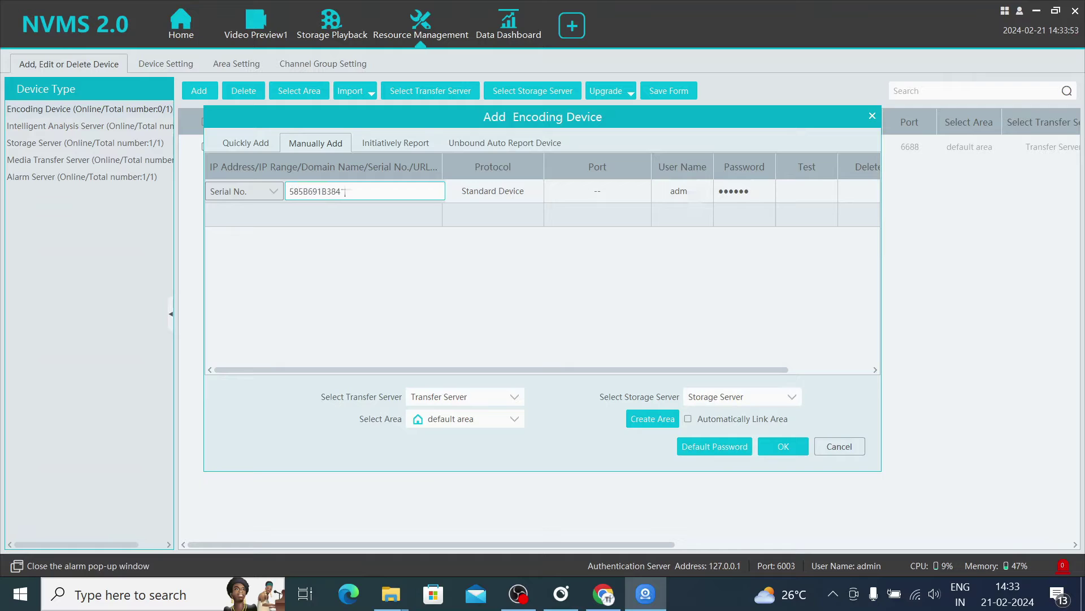
{"action": "key", "text": "Return"}
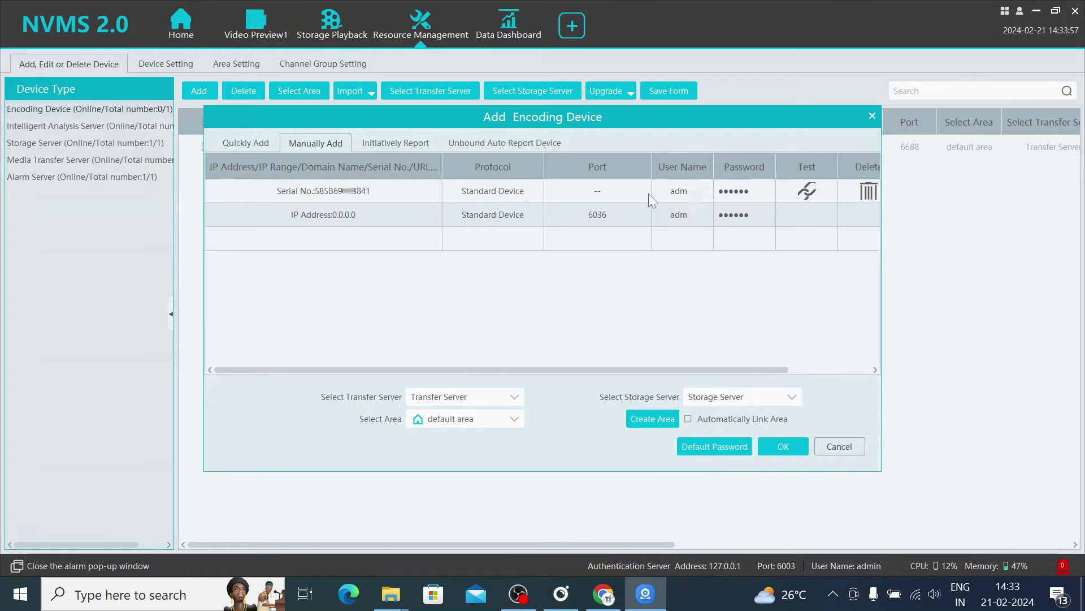
Enter the device password, confirm adding the serial-number device, and switch back to ODM
{"action": "left_click", "coordinate": [681, 194]}
{"action": "left_click", "coordinate": [752, 195]}
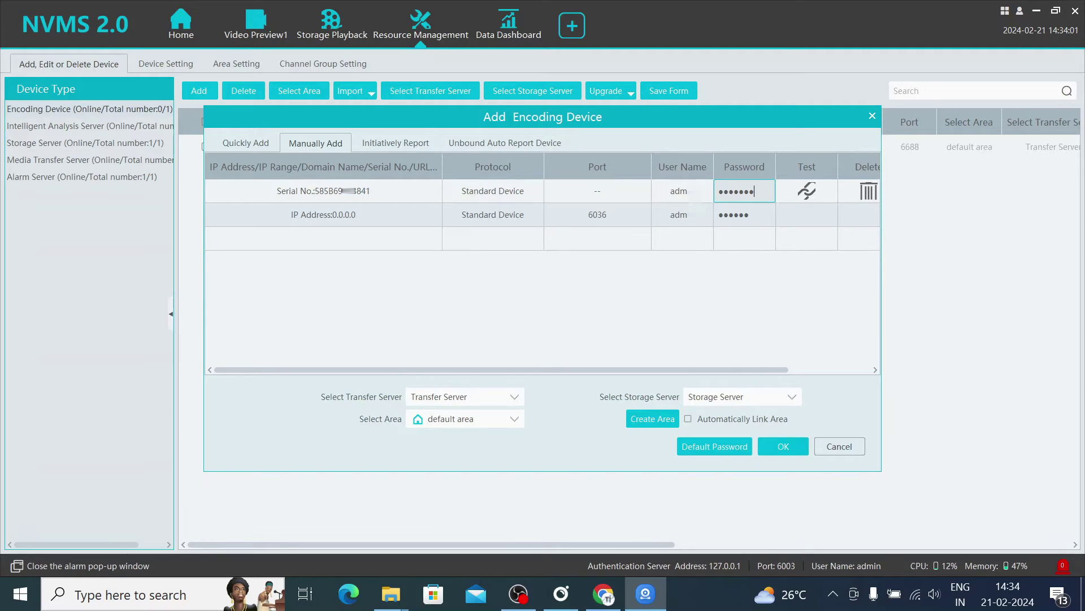
{"action": "left_click", "coordinate": [787, 446]}
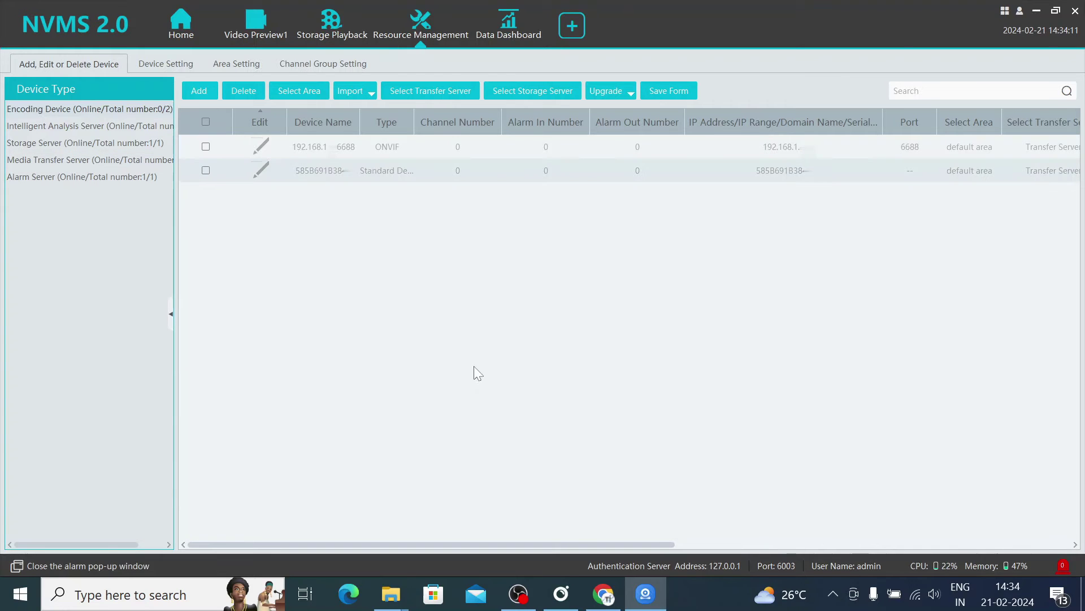
{"action": "left_click", "coordinate": [608, 601]}
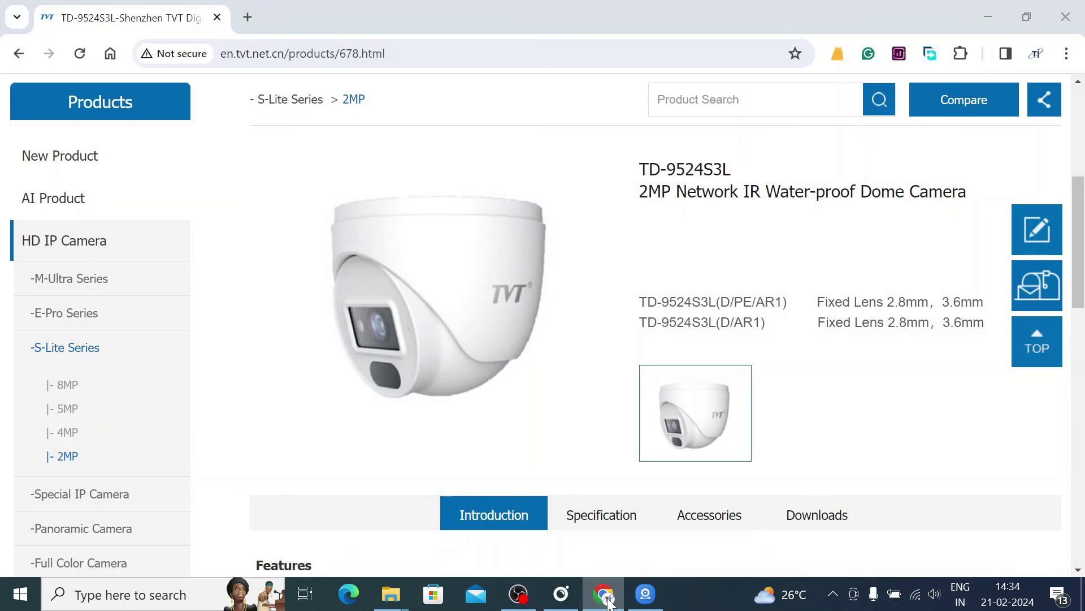
{"action": "left_click", "coordinate": [561, 594]}
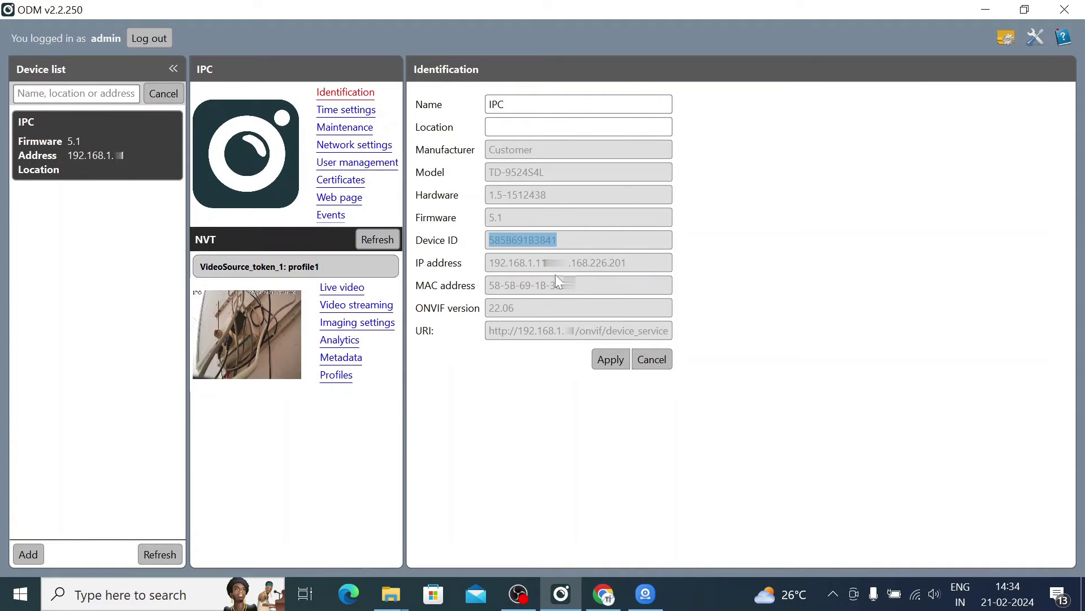
Start a new manual encoding device in NVMS and enter the camera's IP address beginning 192.168.1
{"action": "left_click", "coordinate": [644, 594]}
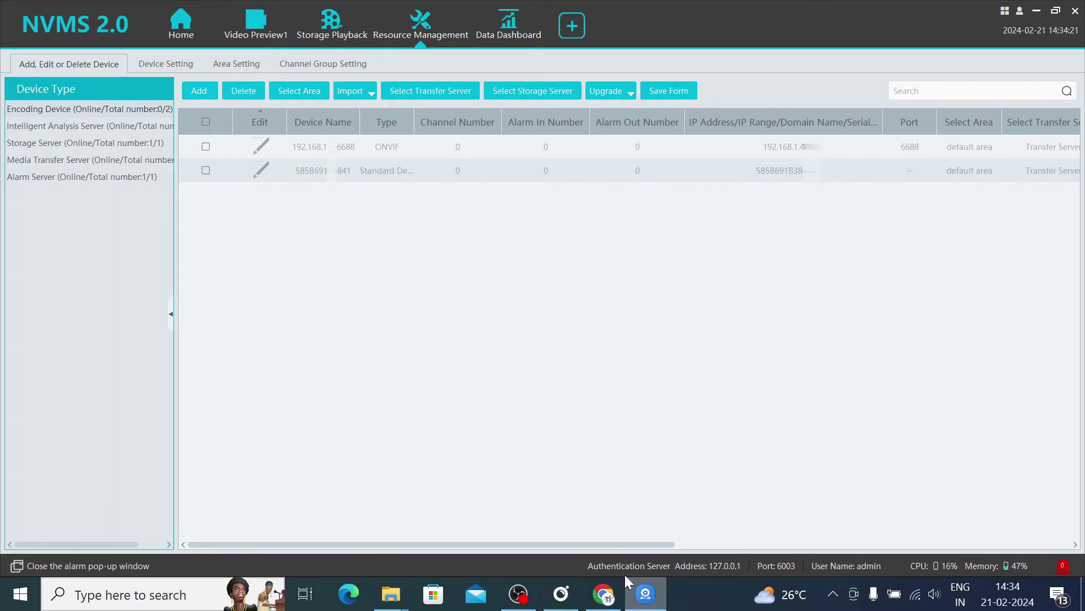
{"action": "left_click", "coordinate": [197, 91]}
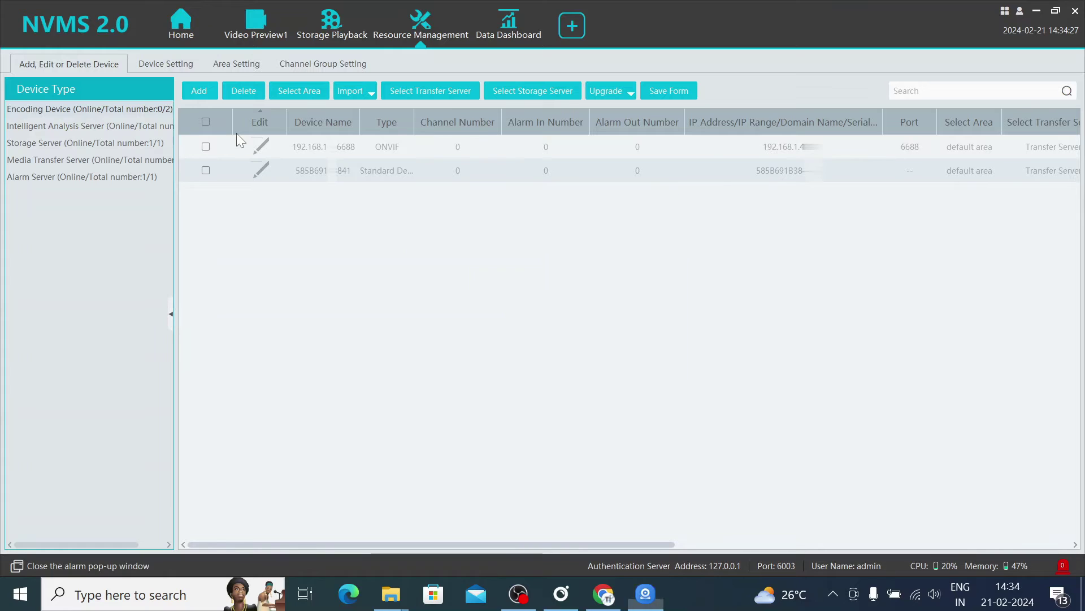
{"action": "left_click", "coordinate": [314, 145]}
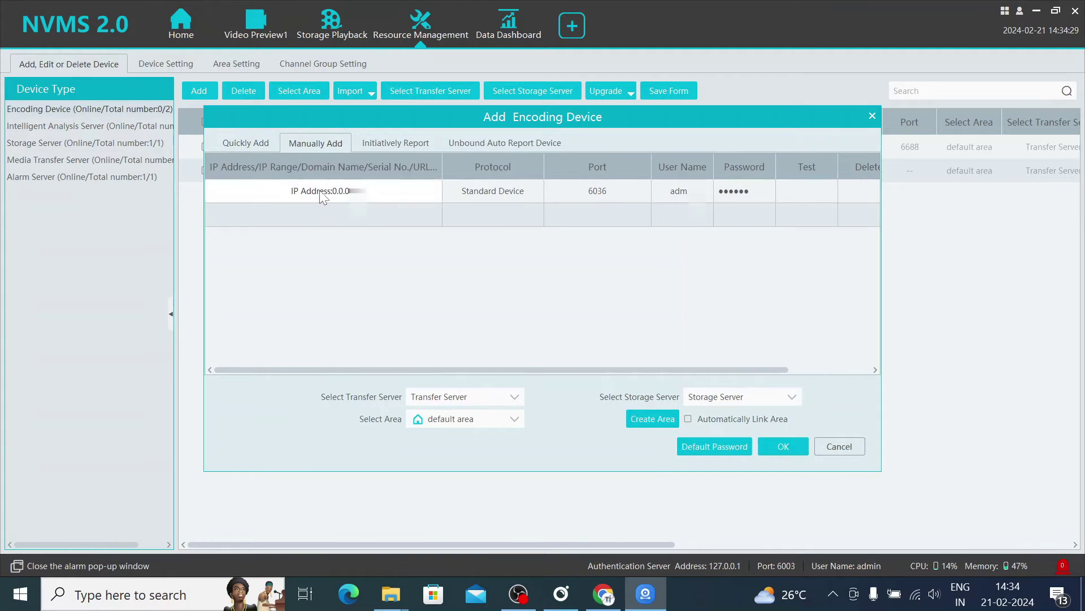
{"action": "left_click", "coordinate": [323, 195]}
{"action": "type", "text": "192."}
{"action": "type", "text": "168."}
{"action": "type", "text": "16.1"}
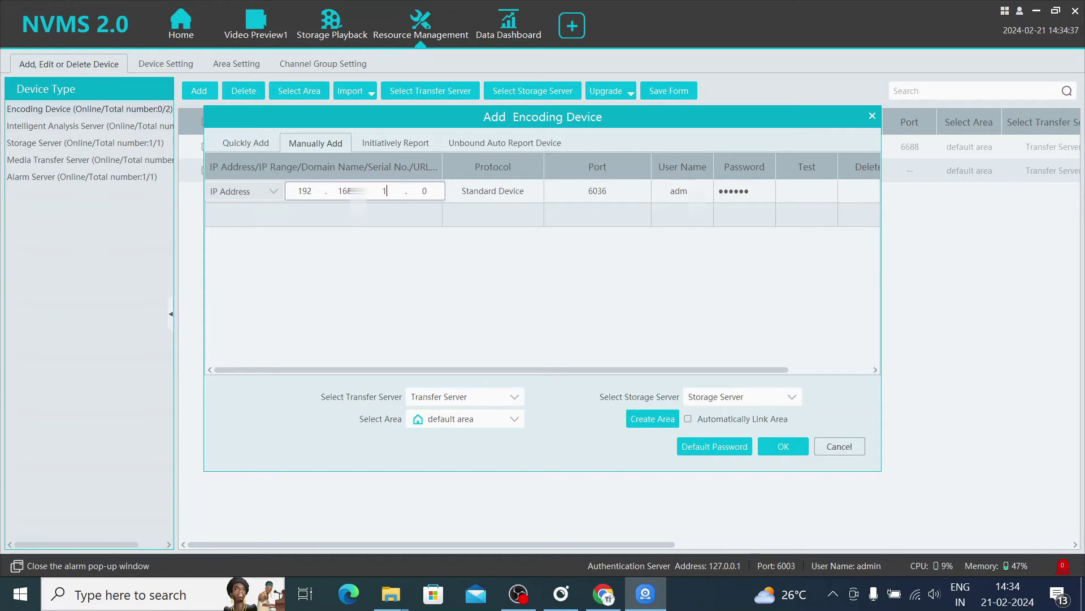
{"action": "left_click", "coordinate": [254, 211]}
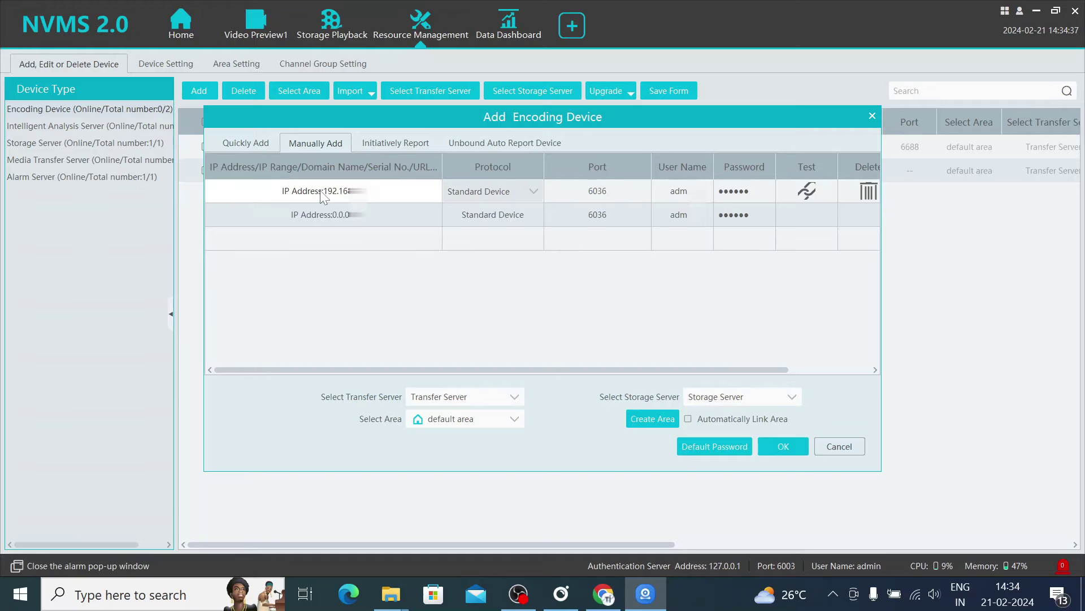
{"action": "left_click", "coordinate": [378, 195]}
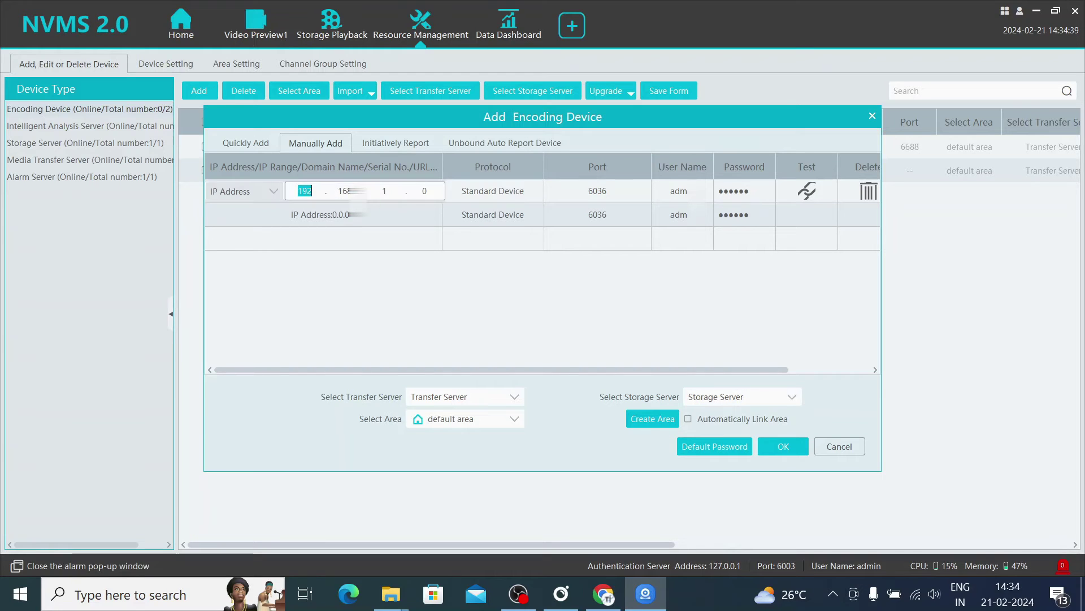
{"action": "left_click", "coordinate": [425, 191]}
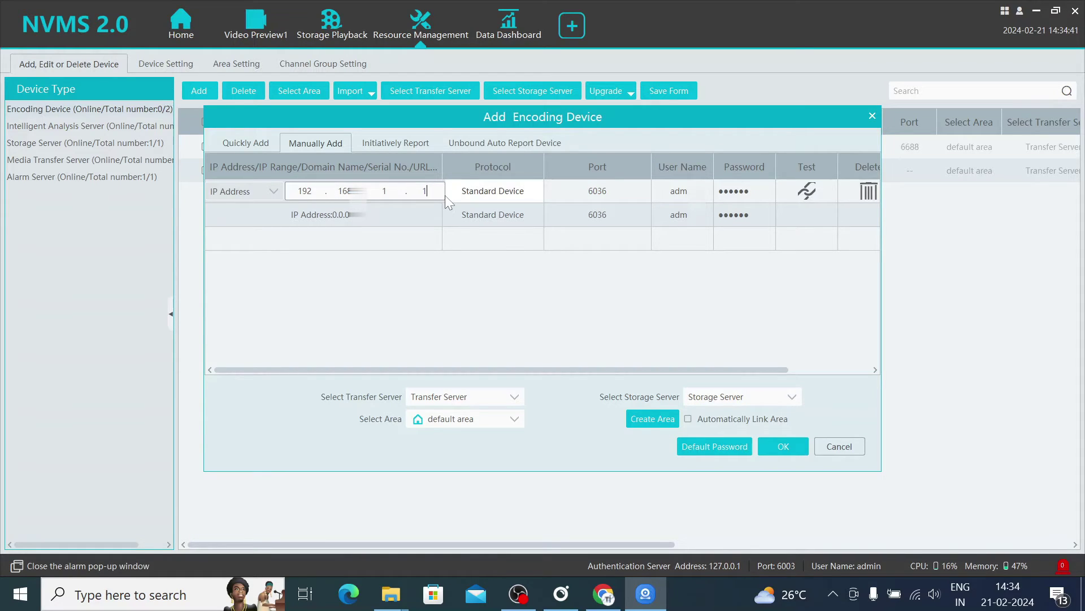
{"action": "left_click", "coordinate": [462, 196]}
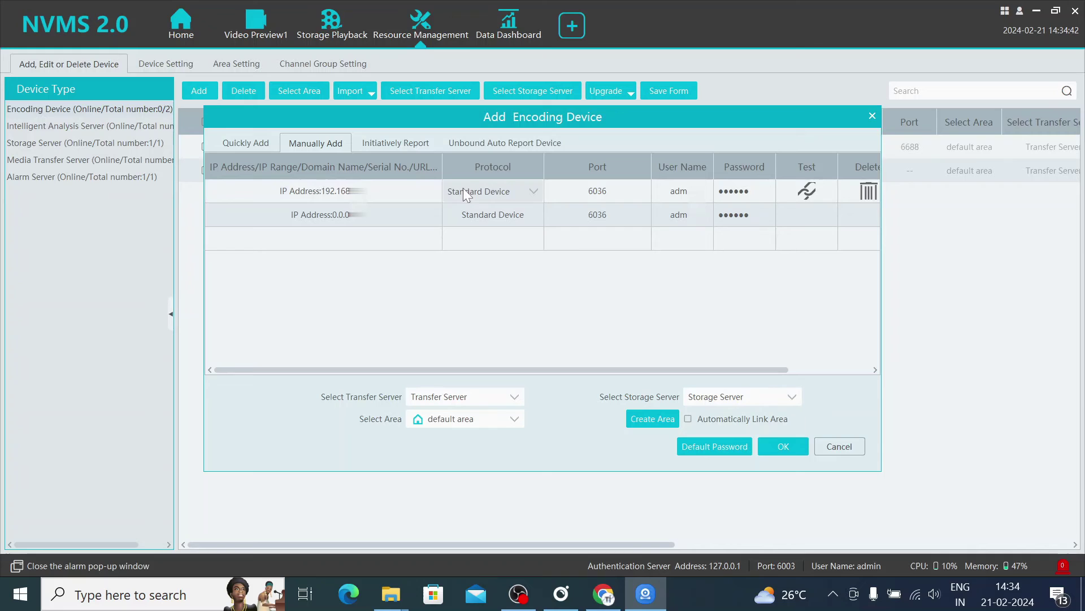
Enter the device password, test the connection on port 6036, and confirm adding it
{"action": "left_click", "coordinate": [706, 199]}
{"action": "left_click", "coordinate": [738, 195]}
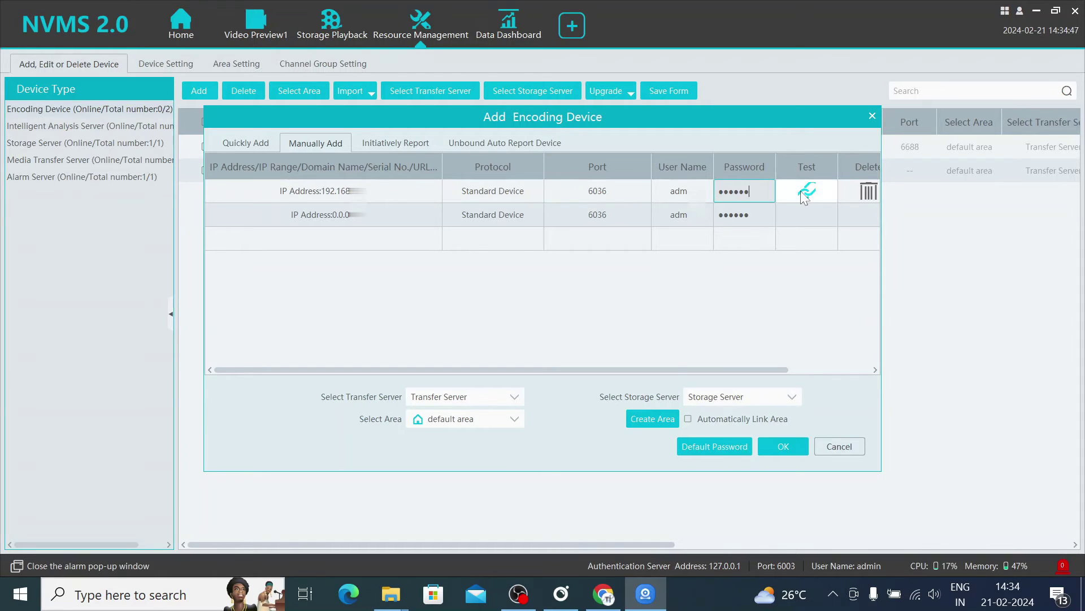
{"action": "left_click", "coordinate": [803, 191]}
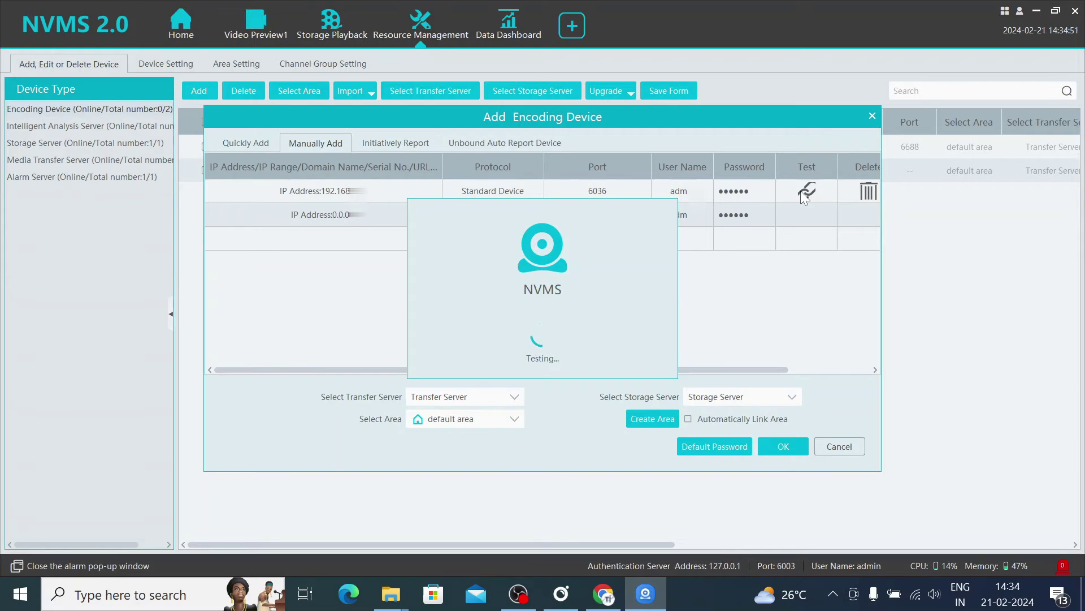
{"action": "left_click", "coordinate": [787, 447]}
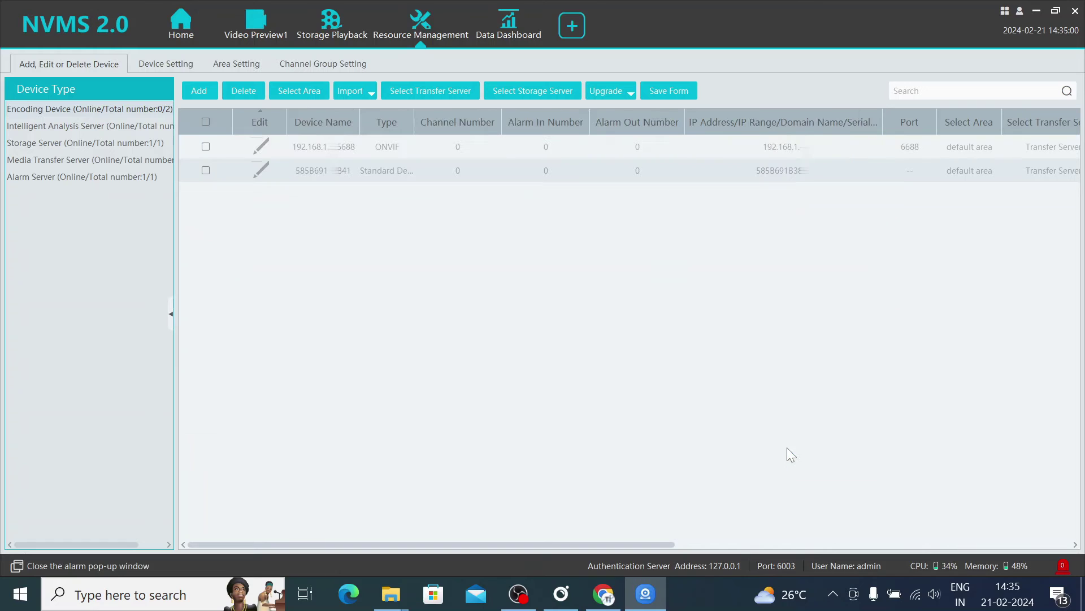
Refresh the encoding device list to check three devices, opening and cancelling Add once
{"action": "left_click", "coordinate": [31, 111]}
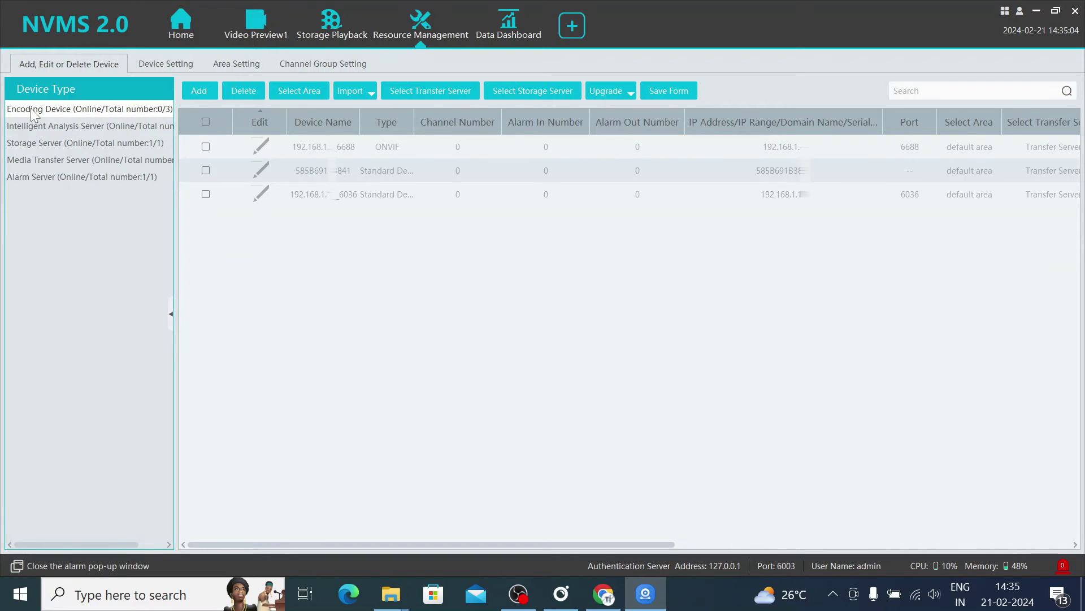
{"action": "left_click", "coordinate": [190, 89]}
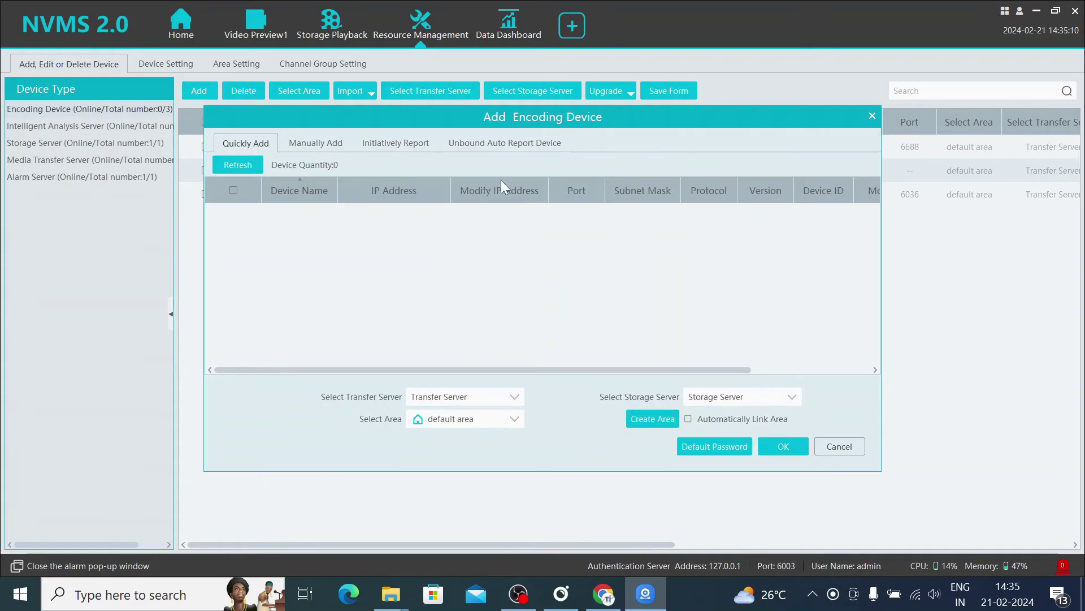
{"action": "left_click", "coordinate": [872, 116]}
Open Video Preview from Home, select the default area, and minimize NVMS
{"action": "left_click", "coordinate": [201, 30]}
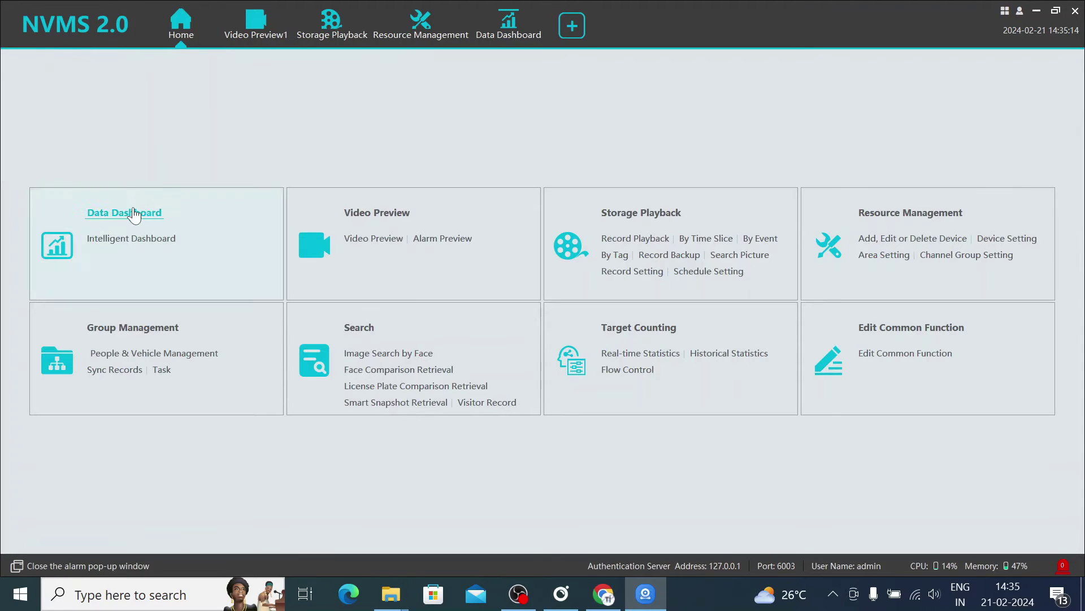
{"action": "left_click", "coordinate": [345, 225]}
{"action": "left_click", "coordinate": [49, 105]}
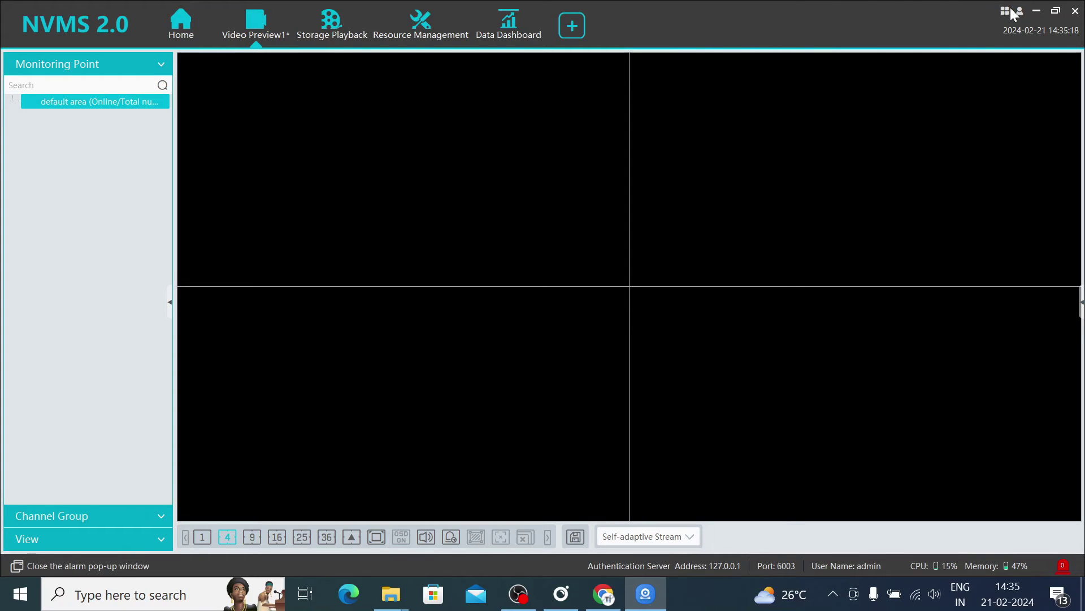
{"action": "left_click", "coordinate": [1032, 10]}
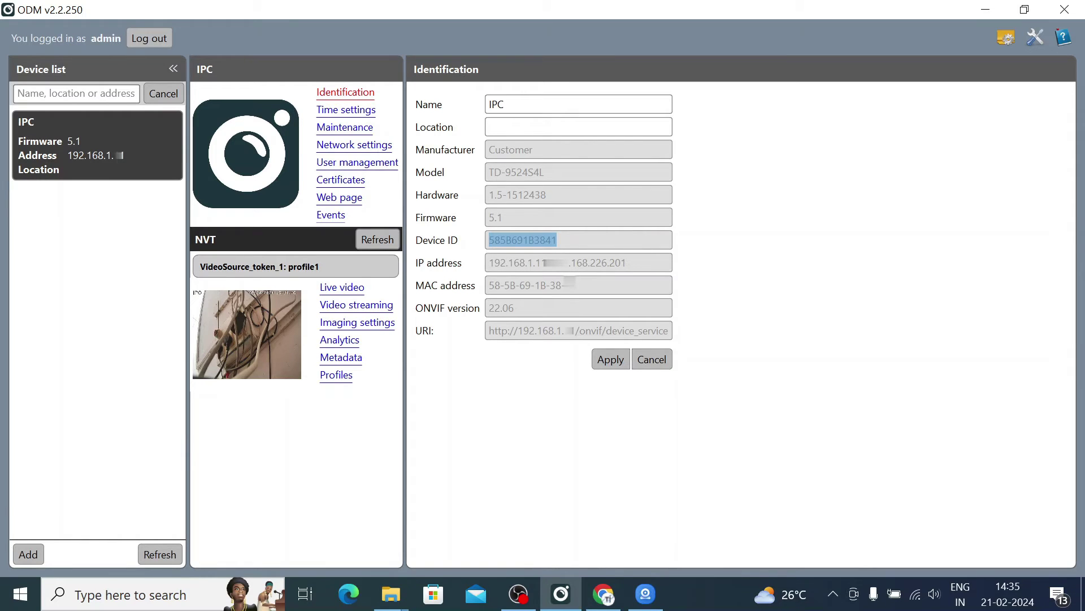
Check the camera's time zone in Time settings and leave it unchanged
{"action": "left_click", "coordinate": [350, 119]}
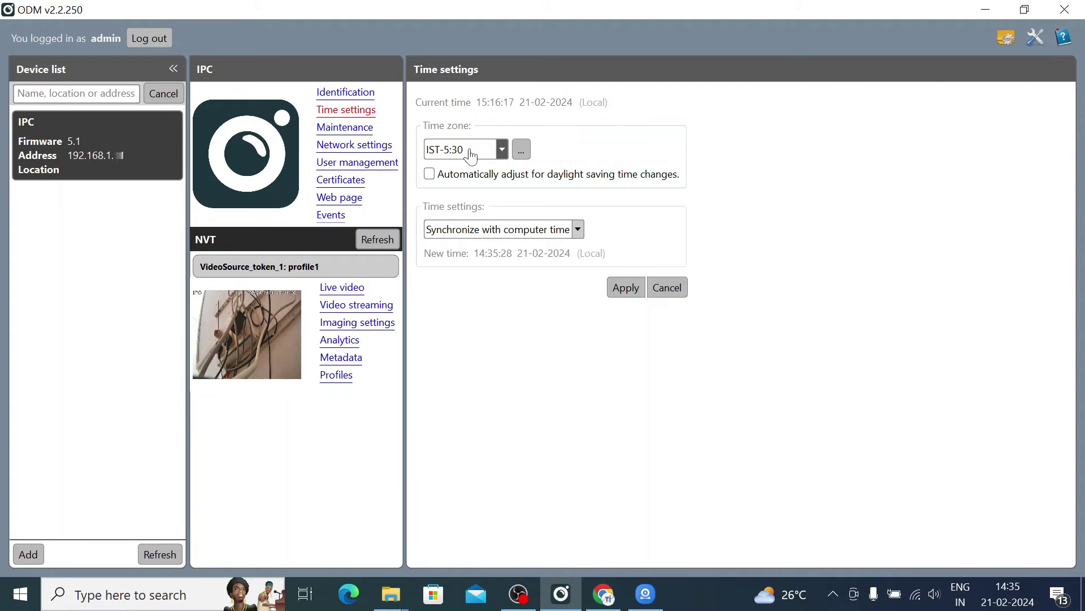
{"action": "left_click", "coordinate": [471, 153]}
{"action": "left_click", "coordinate": [471, 154]}
Cancel a firmware upgrade from Maintenance without a file, then view Network settings
{"action": "left_click", "coordinate": [342, 129]}
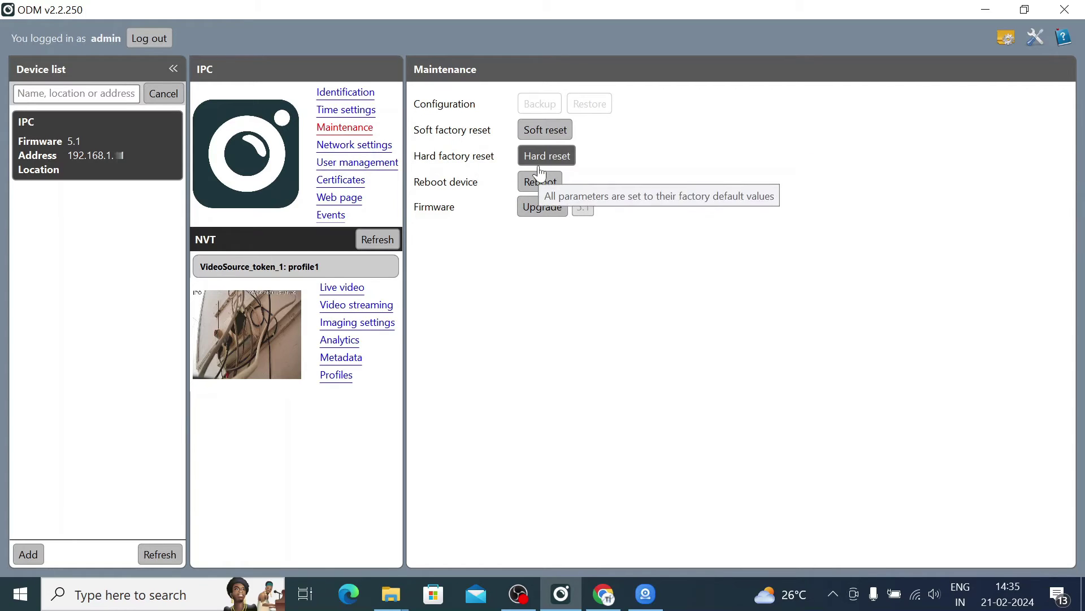
{"action": "left_click", "coordinate": [535, 217]}
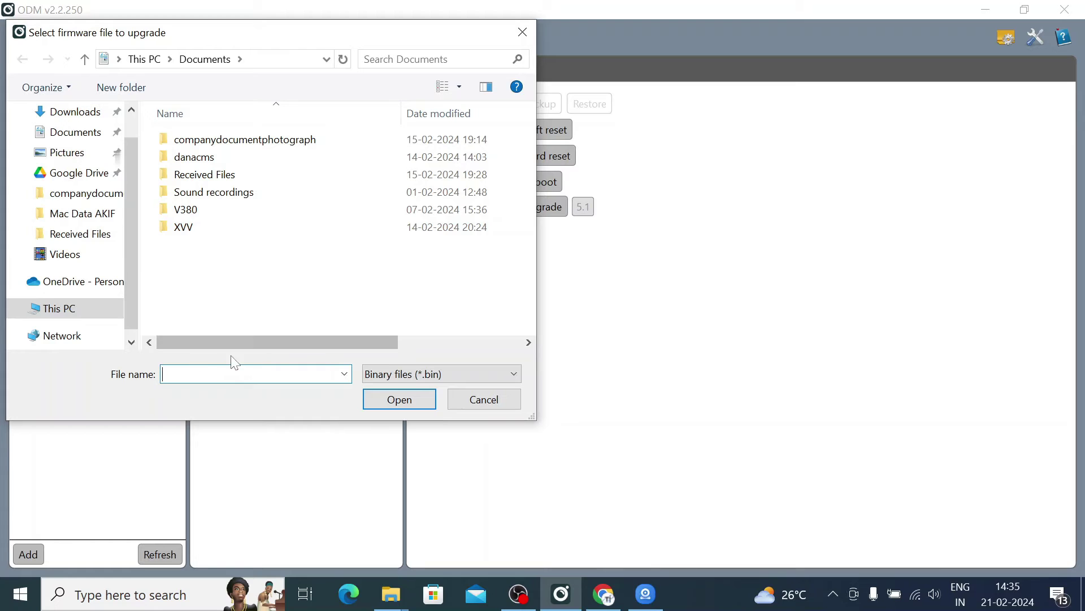
{"action": "left_click", "coordinate": [520, 34]}
{"action": "left_click", "coordinate": [358, 149]}
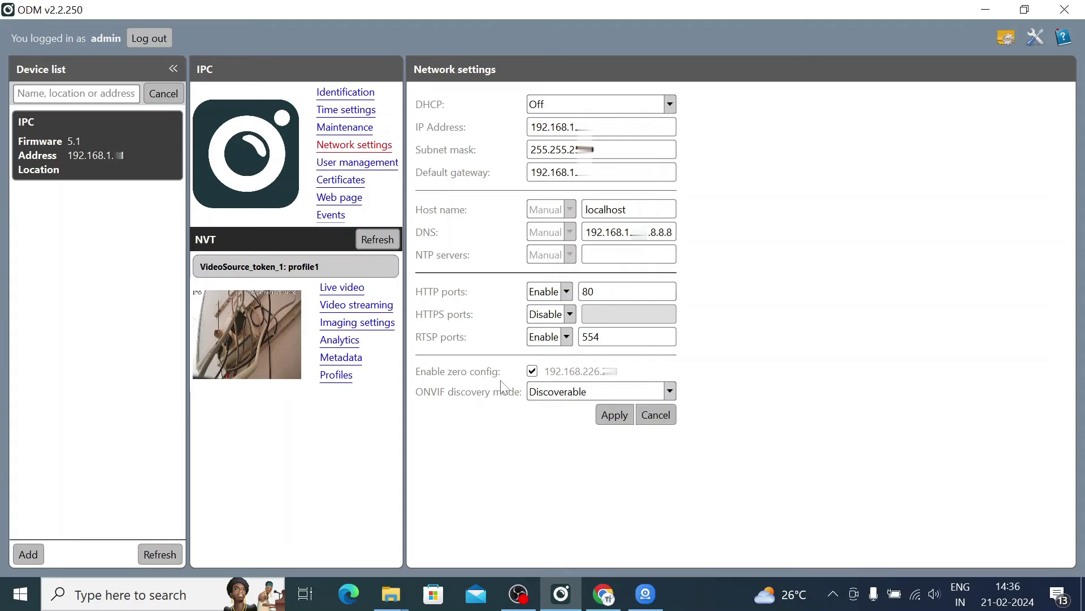
Leave ONVIF discovery as Discoverable and go to User management
{"action": "left_click", "coordinate": [669, 396]}
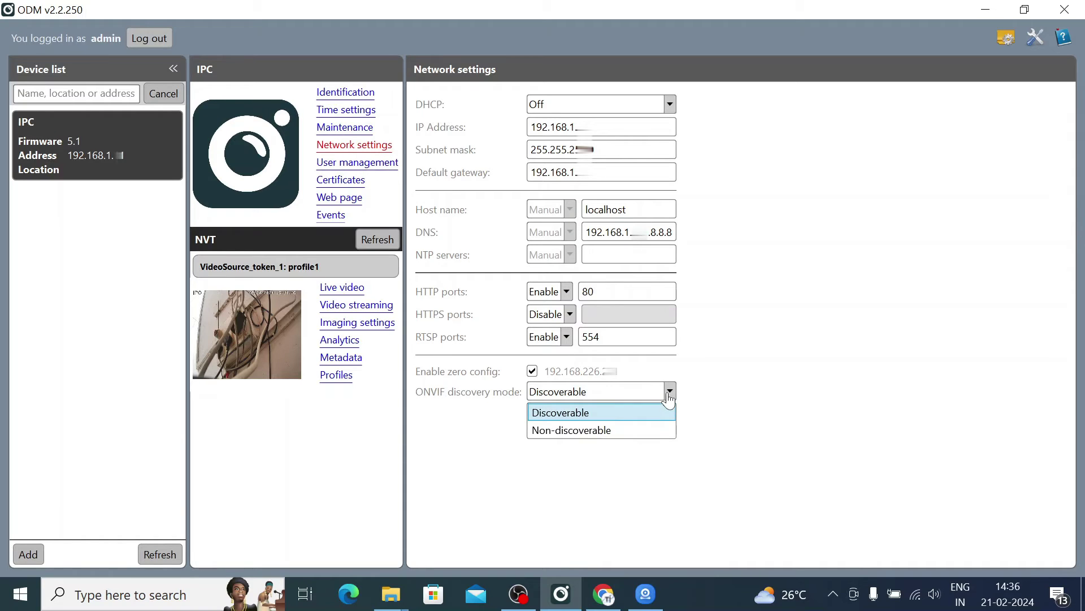
{"action": "left_click", "coordinate": [669, 395]}
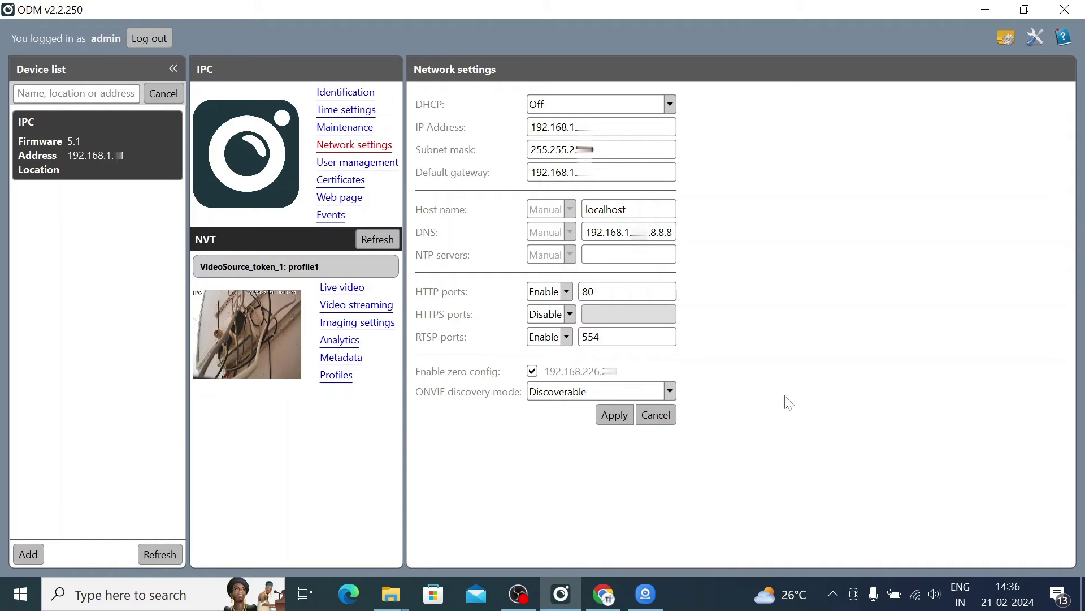
{"action": "left_click", "coordinate": [351, 165]}
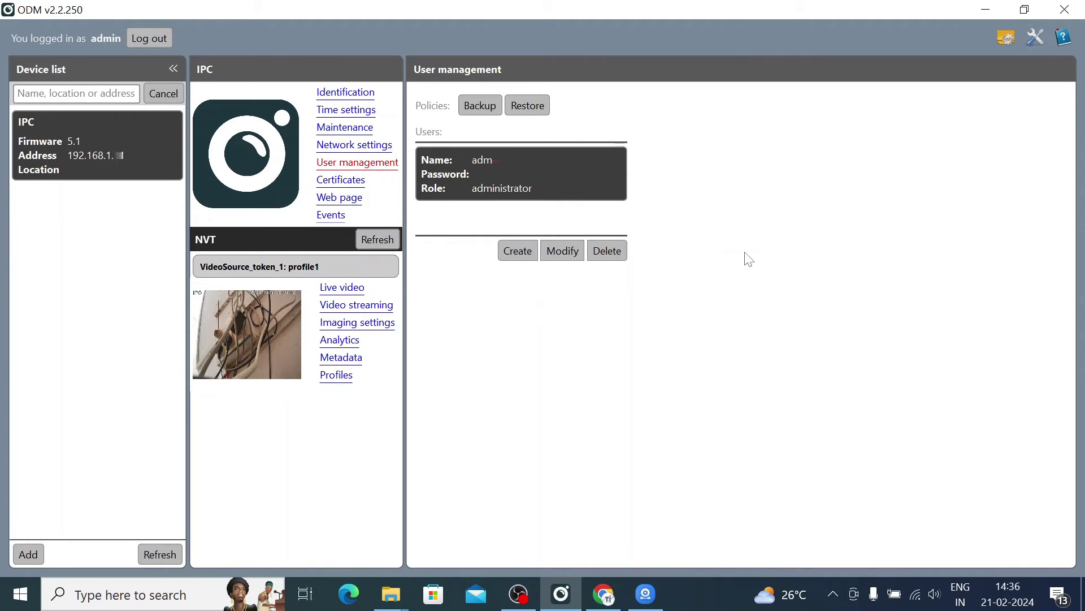
Create a new camera user named 'admin' and enter its password
{"action": "left_click", "coordinate": [518, 251]}
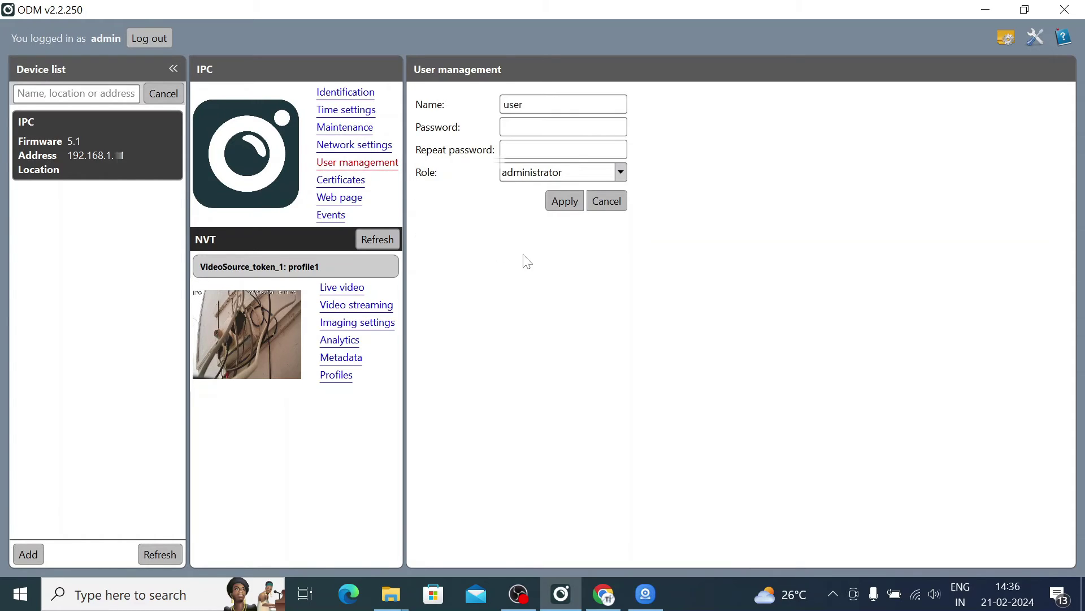
{"action": "left_click_drag", "start_coordinate": [551, 105], "coordinate": [495, 109]}
{"action": "key", "text": "BackSpace"}
{"action": "key", "text": "BackSpace"}
{"action": "key", "text": "BackSpace"}
{"action": "key", "text": "BackSpace"}
{"action": "key", "text": "Tab"}
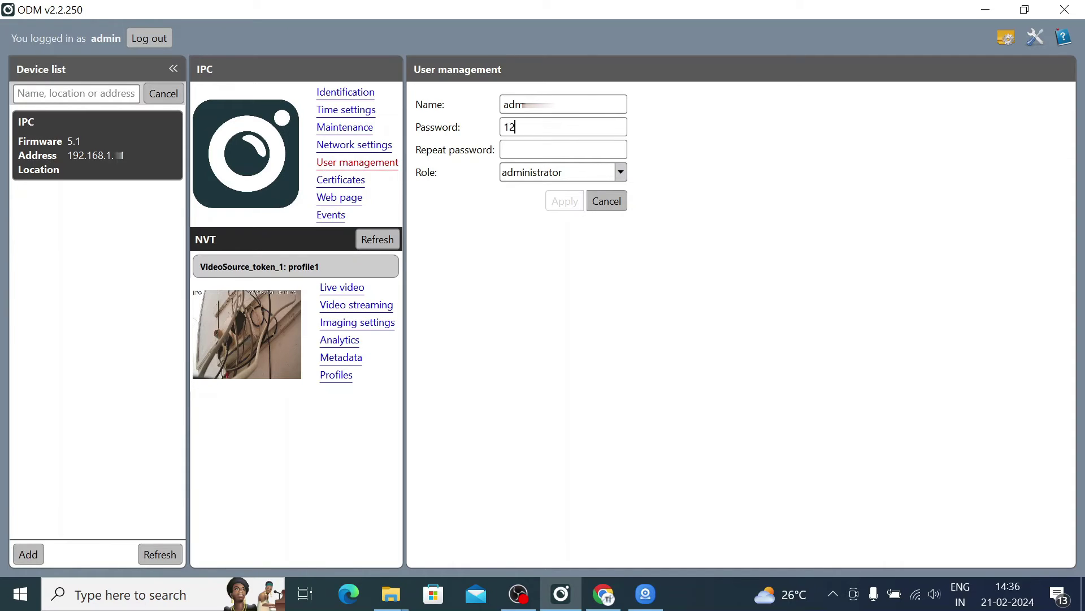
Save the user with the administrator role, then view the Certificates page
{"action": "left_click", "coordinate": [515, 176]}
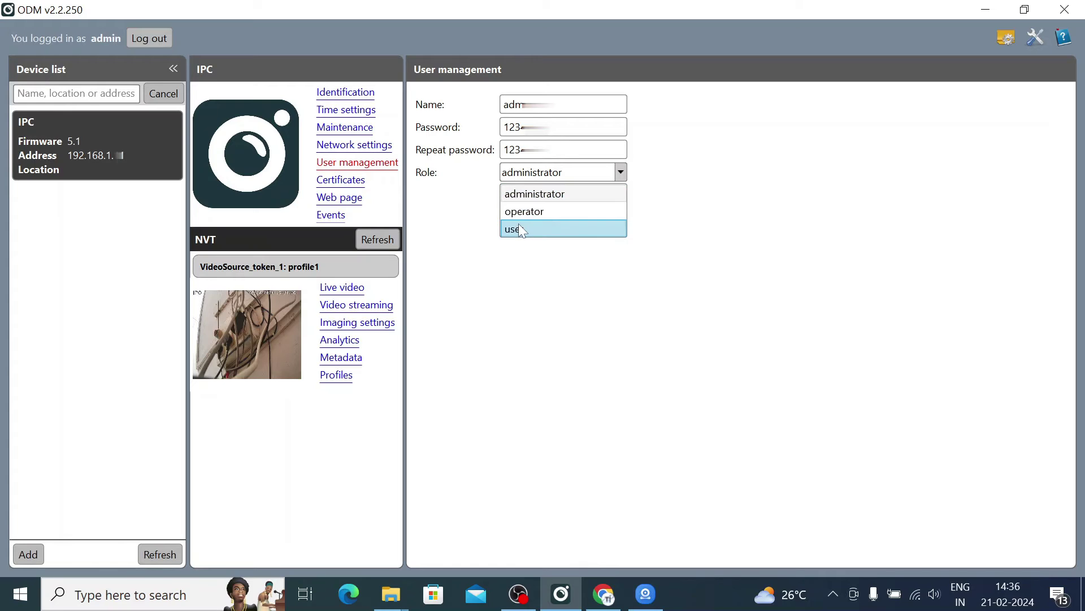
{"action": "left_click", "coordinate": [524, 197]}
{"action": "left_click", "coordinate": [562, 202]}
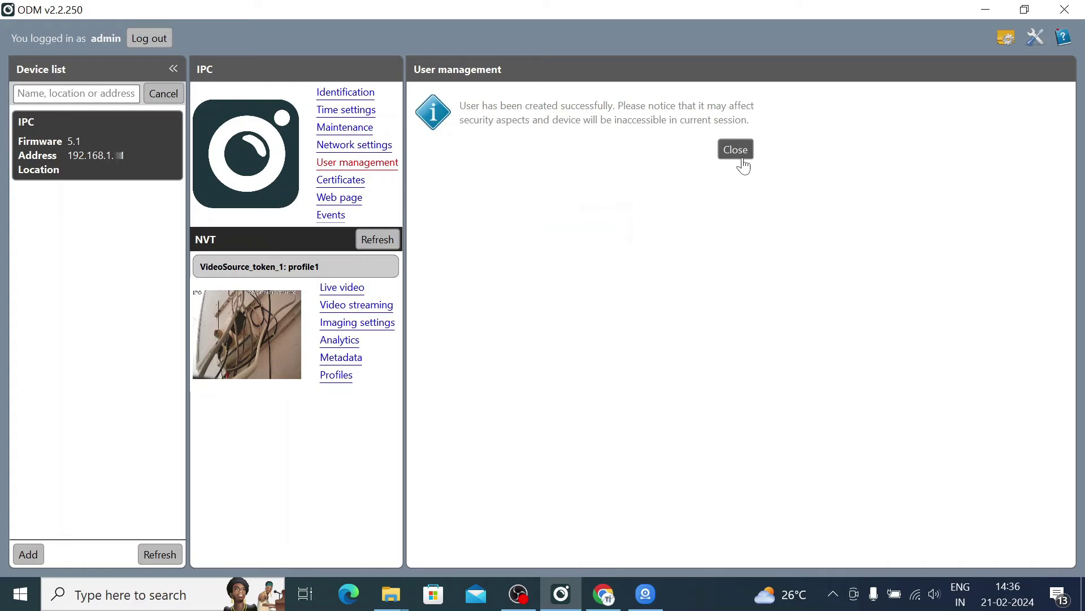
{"action": "left_click", "coordinate": [744, 163]}
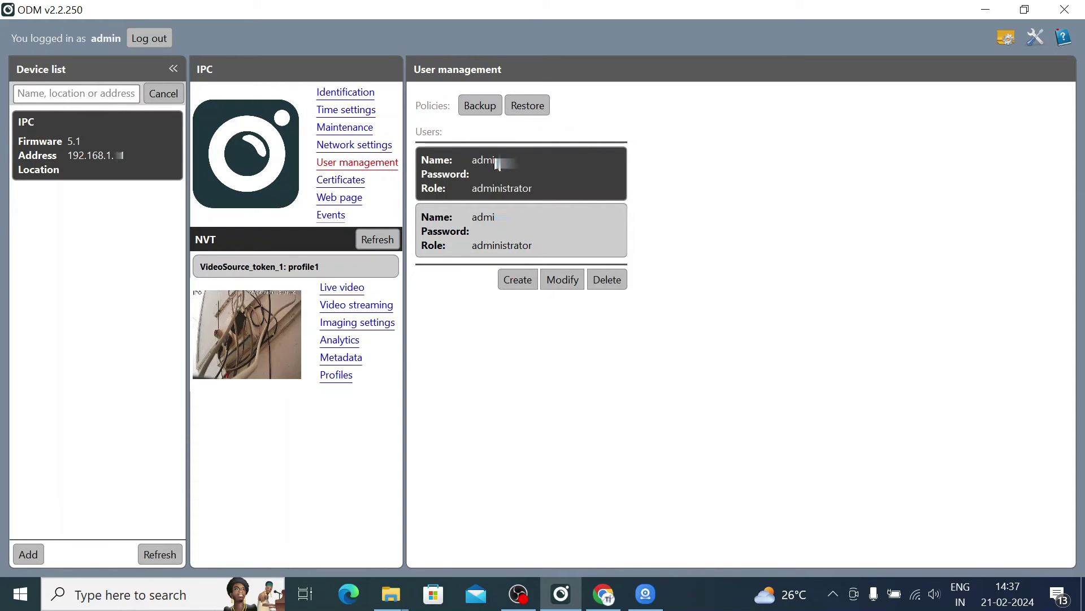
{"action": "left_click", "coordinate": [338, 186]}
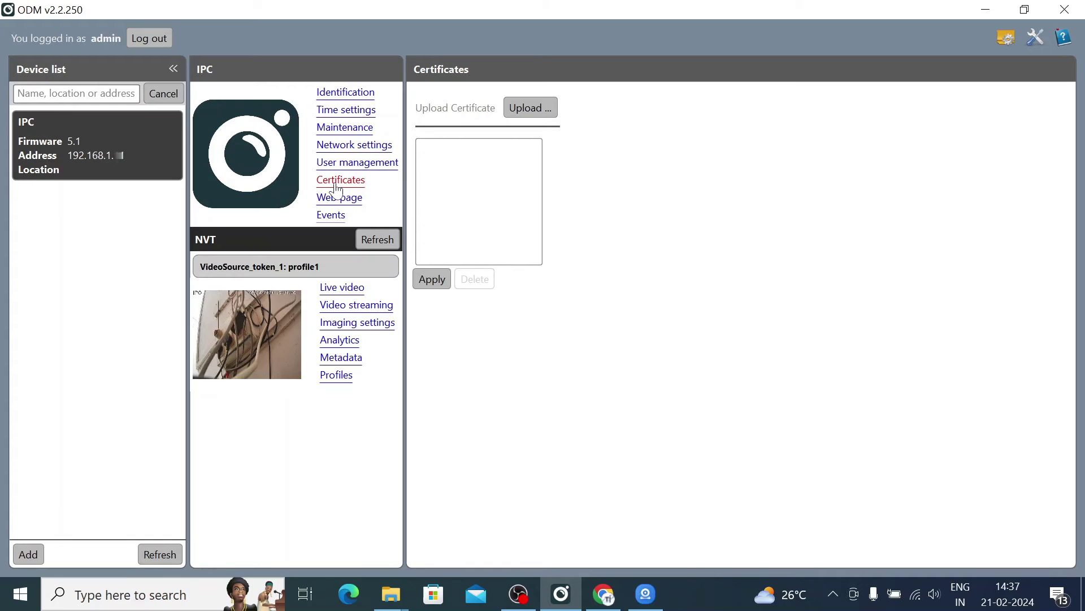
Log into the camera's built-in web page as 'admin' with its password
{"action": "left_click", "coordinate": [341, 199]}
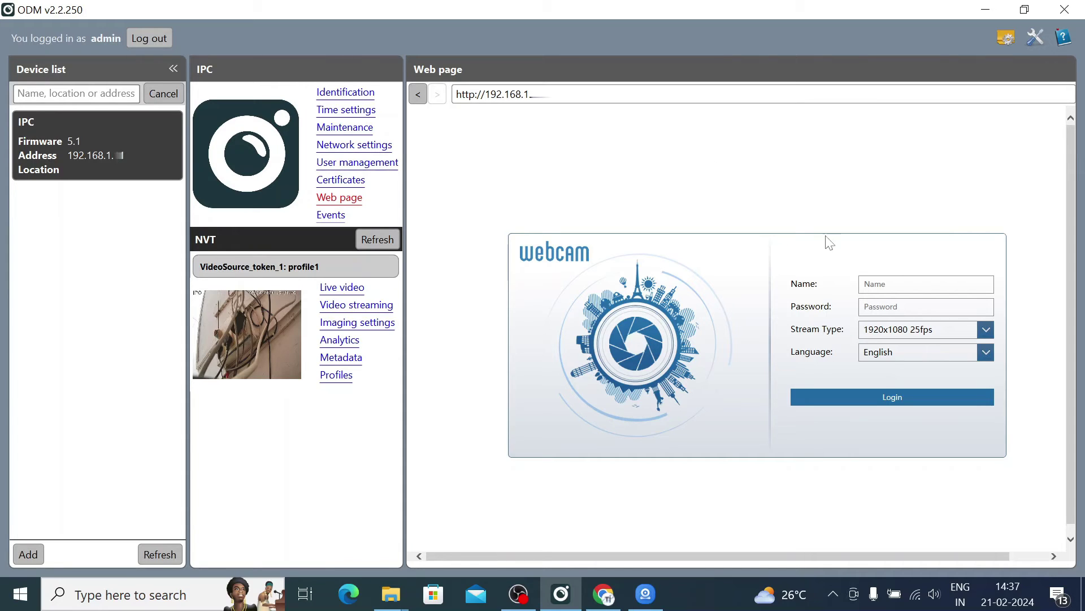
{"action": "left_click", "coordinate": [893, 284]}
{"action": "left_click", "coordinate": [926, 306]}
{"action": "left_click", "coordinate": [865, 397]}
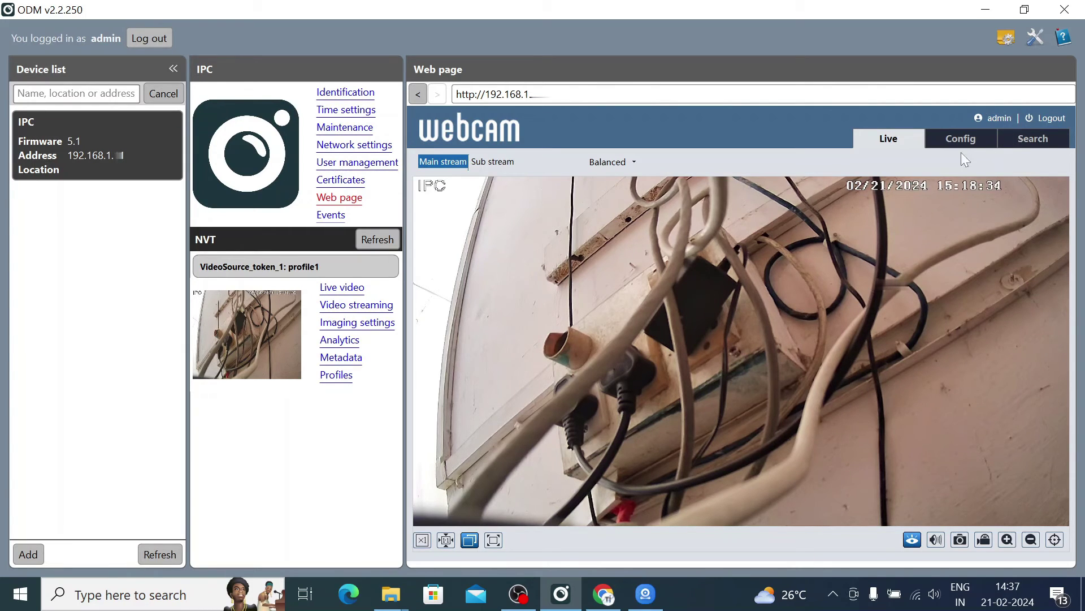
Log out of the camera web page and go to the Events list
{"action": "left_click", "coordinate": [1049, 118]}
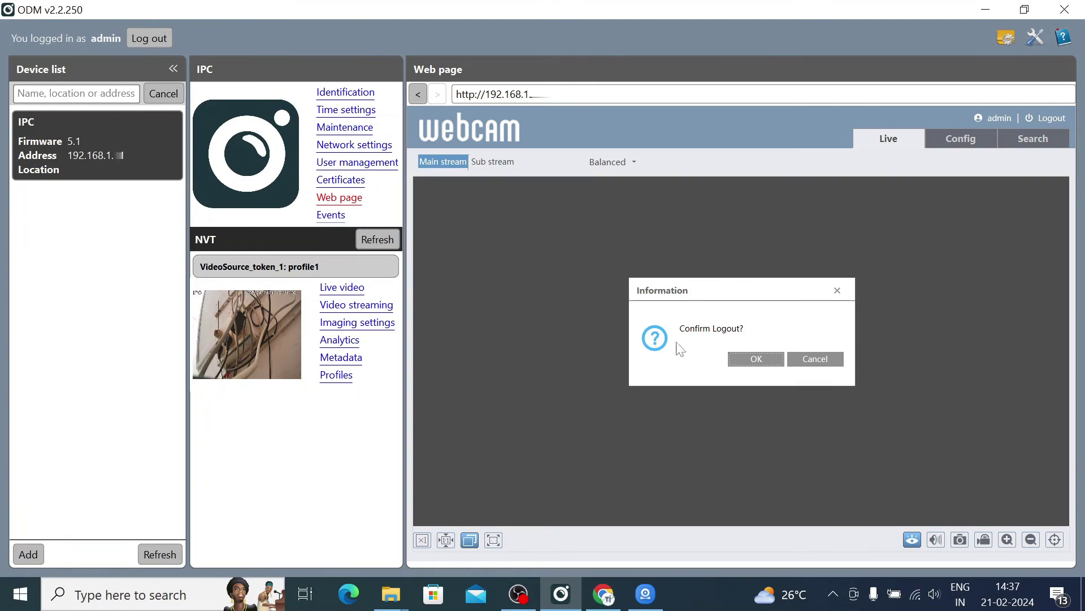
{"action": "left_click", "coordinate": [742, 359]}
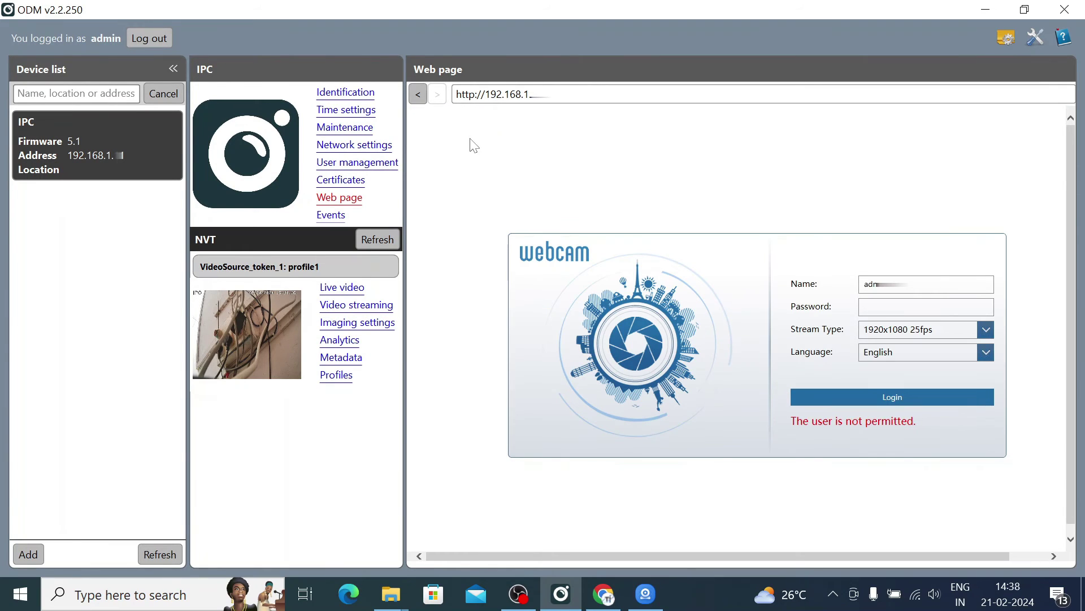
{"action": "left_click", "coordinate": [337, 221]}
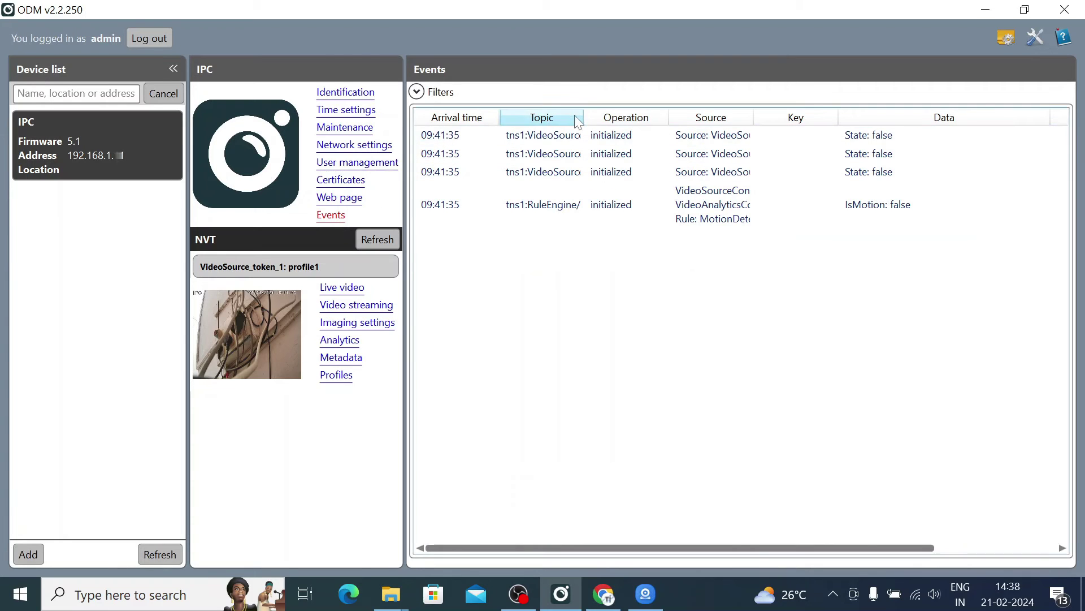
Widen the Events Topic column, then go through Live video to Video streaming
{"action": "left_click_drag", "start_coordinate": [584, 116], "coordinate": [710, 134]}
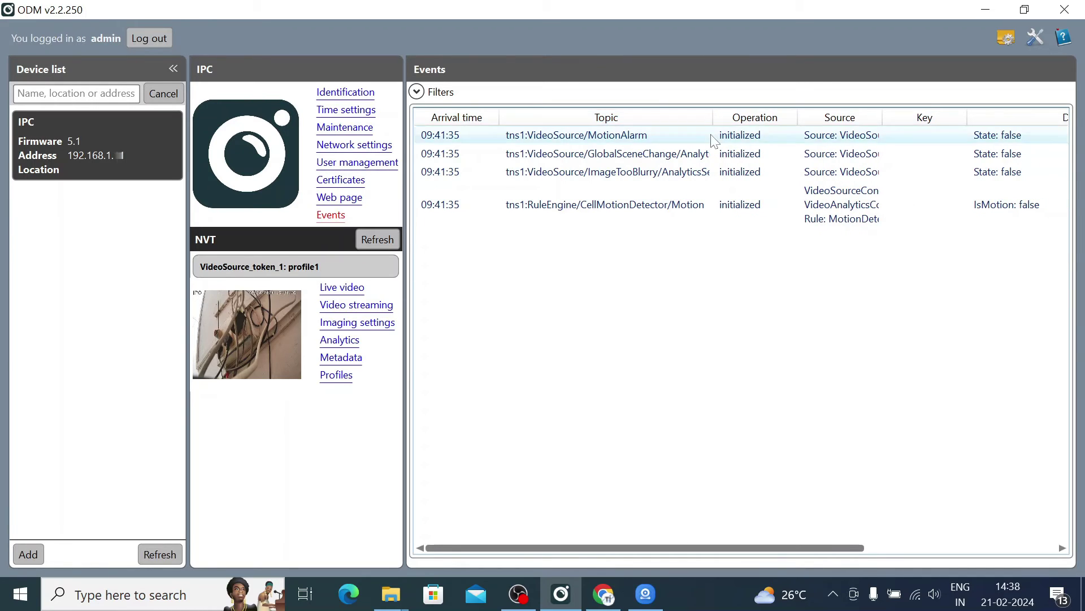
{"action": "left_click", "coordinate": [341, 288]}
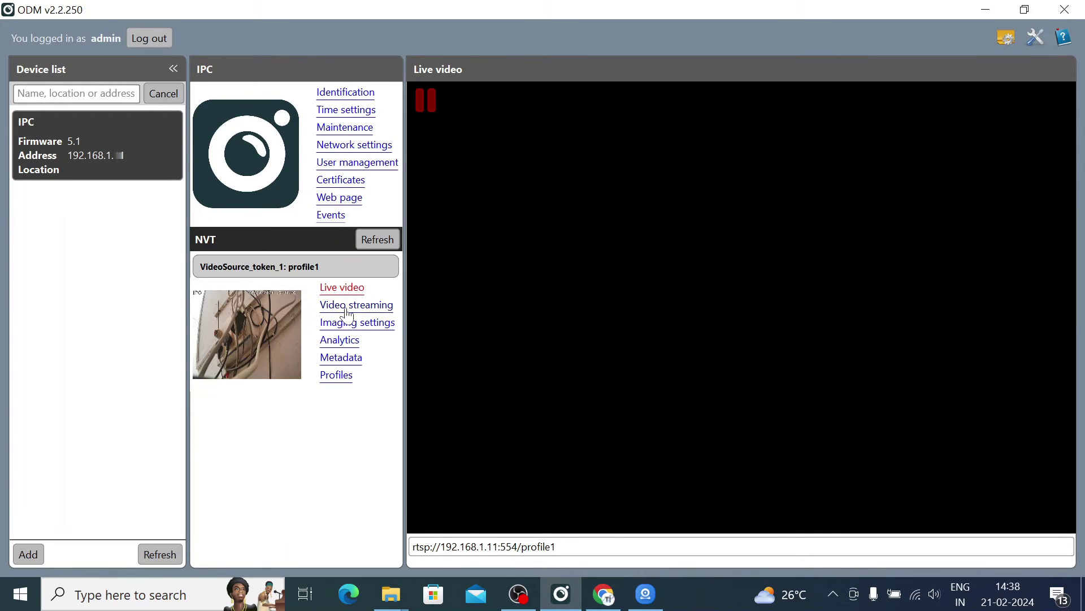
{"action": "left_click", "coordinate": [346, 310]}
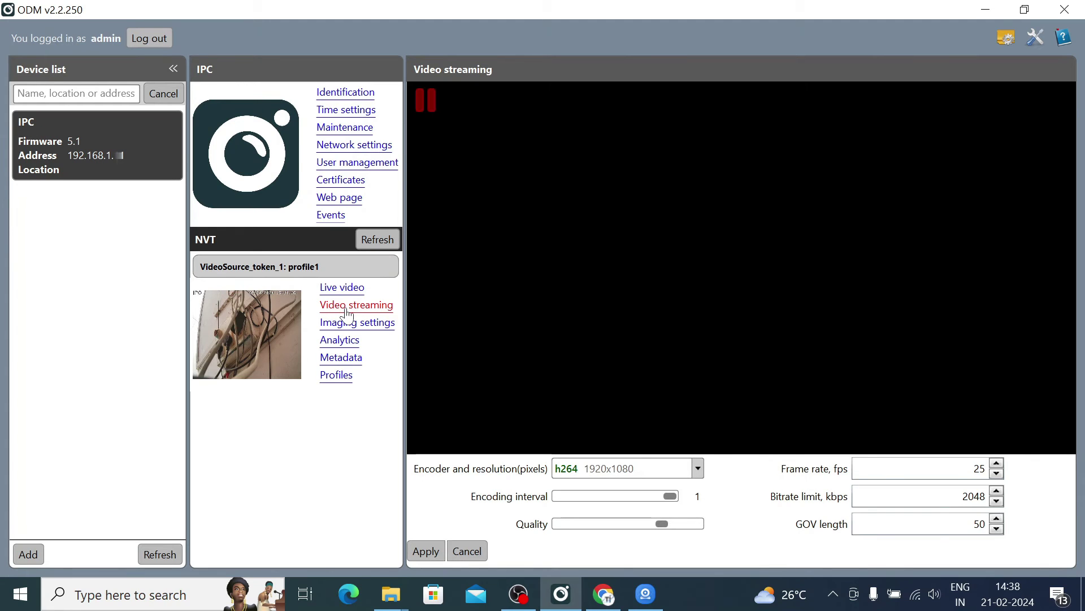
Set the stream encoder and resolution to h264 1280x720, then view Imaging settings
{"action": "left_click", "coordinate": [698, 468]}
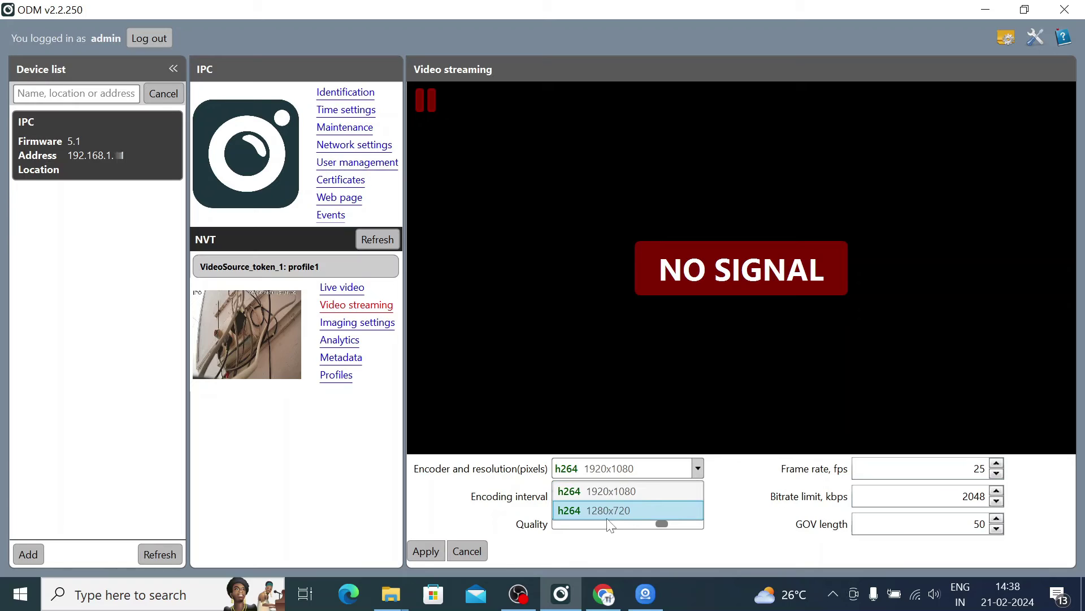
{"action": "left_click", "coordinate": [637, 511]}
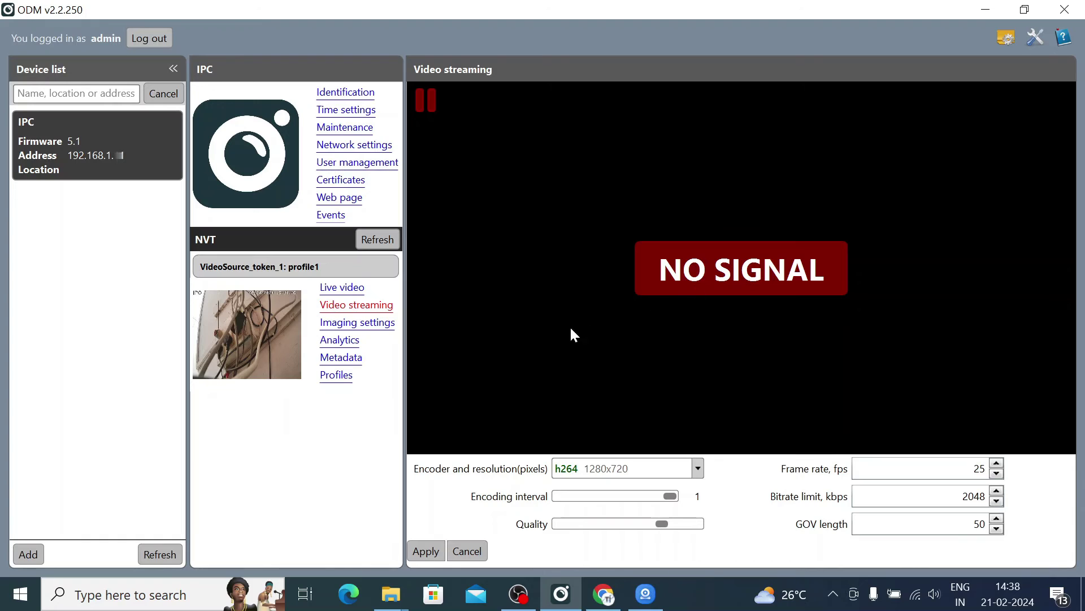
{"action": "left_click", "coordinate": [379, 323]}
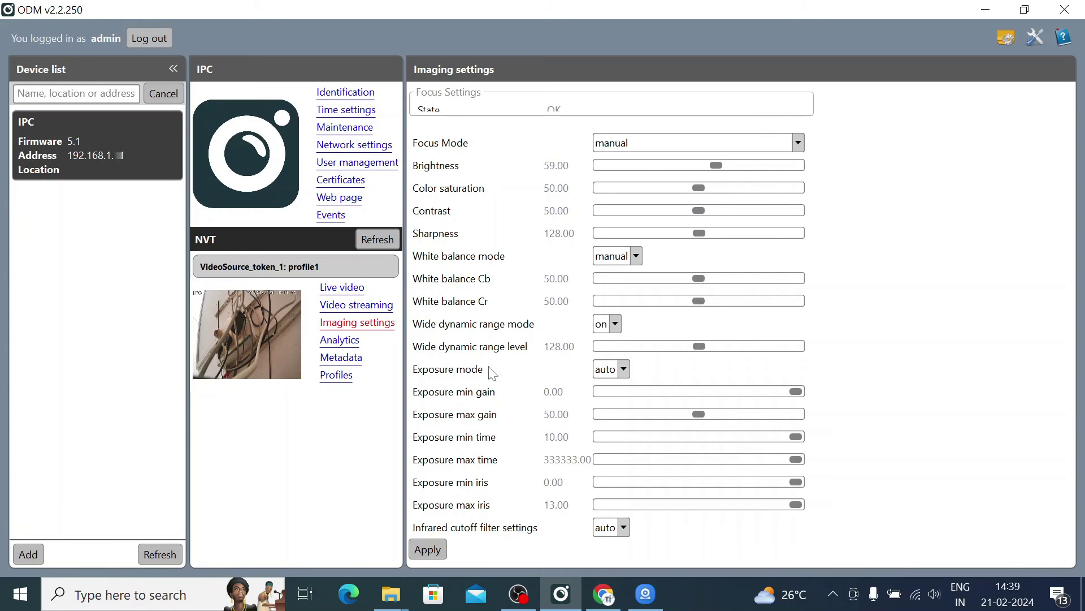
Open CellMotionModule under Analytics and cancel its editor
{"action": "left_click", "coordinate": [340, 341]}
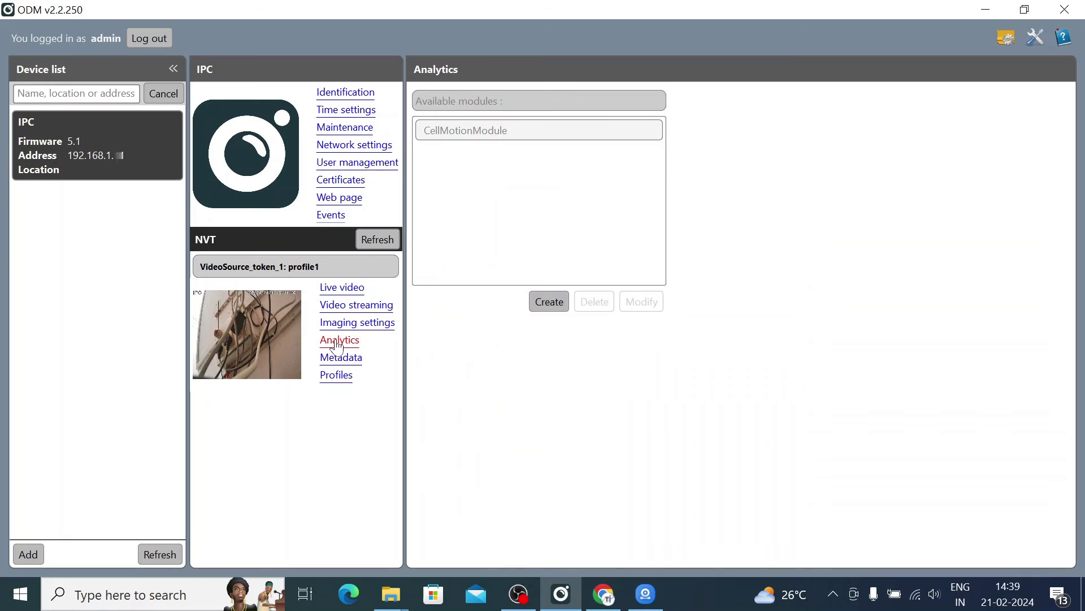
{"action": "double_click", "coordinate": [507, 129]}
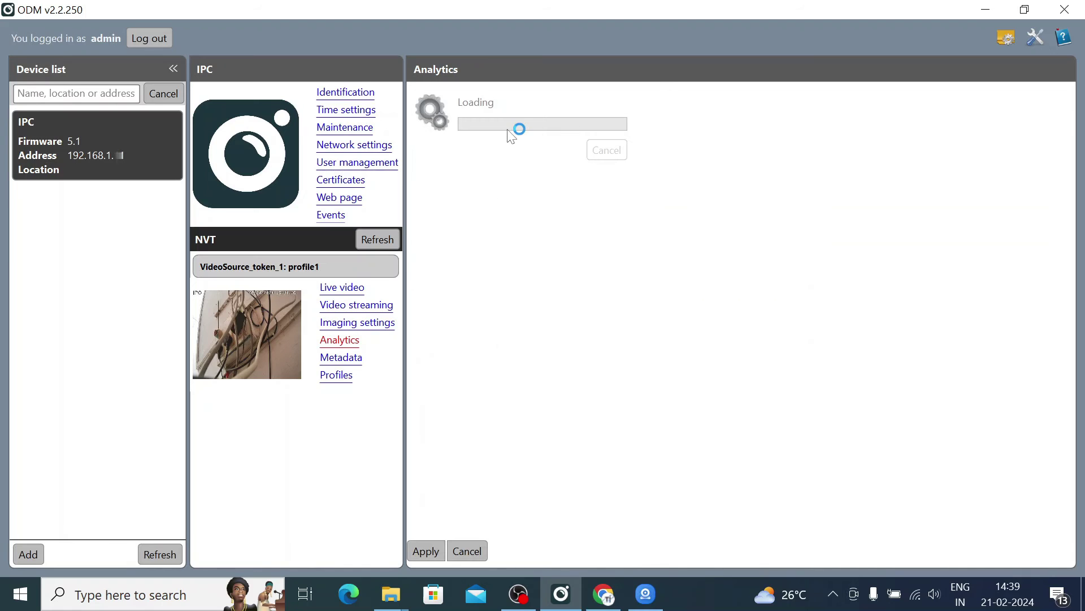
{"action": "left_click", "coordinate": [605, 149]}
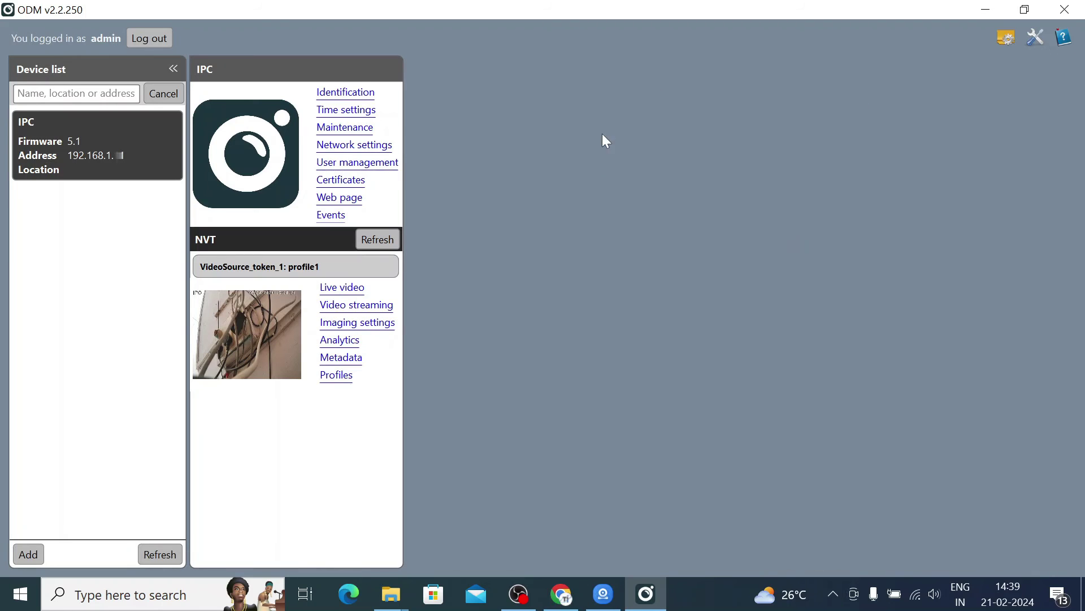
Show profile2's video encoder configuration (h264 704x576, 25 fps) on the Profiles page
{"action": "left_click", "coordinate": [334, 376]}
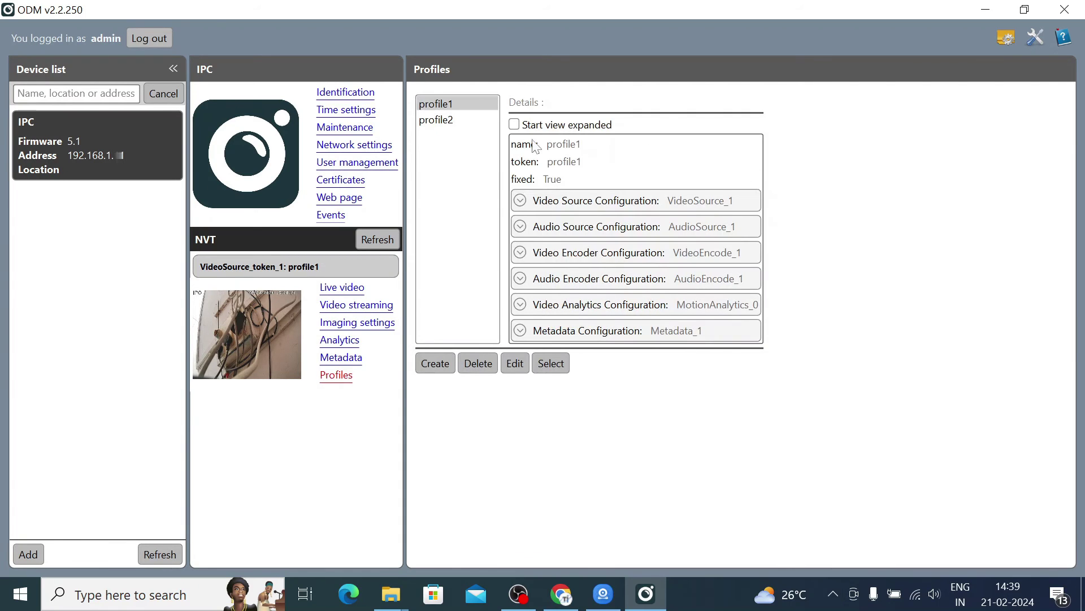
{"action": "left_click", "coordinate": [444, 126]}
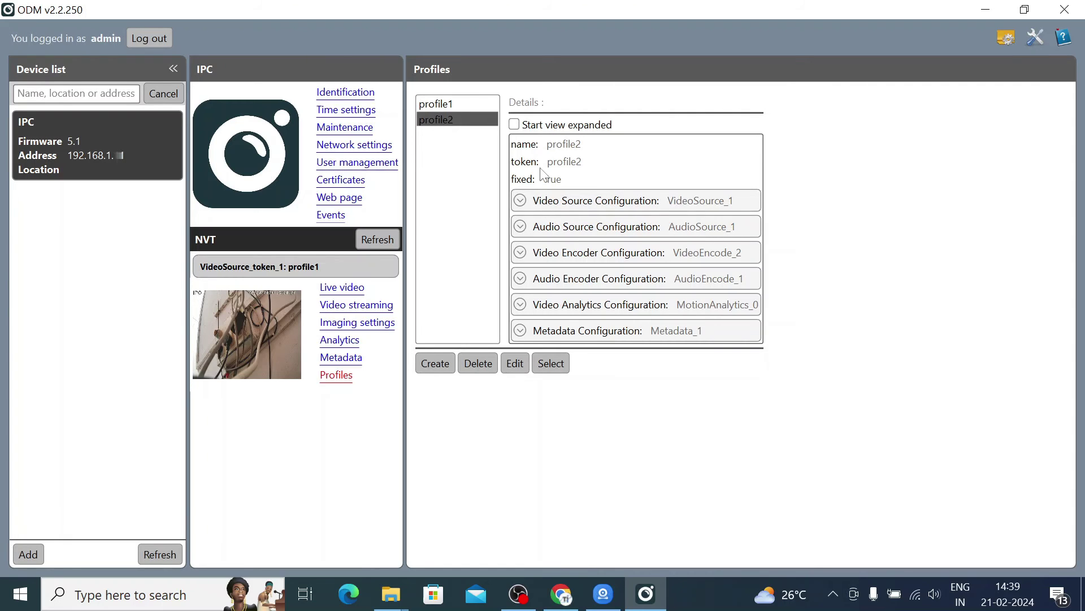
{"action": "left_click", "coordinate": [520, 202]}
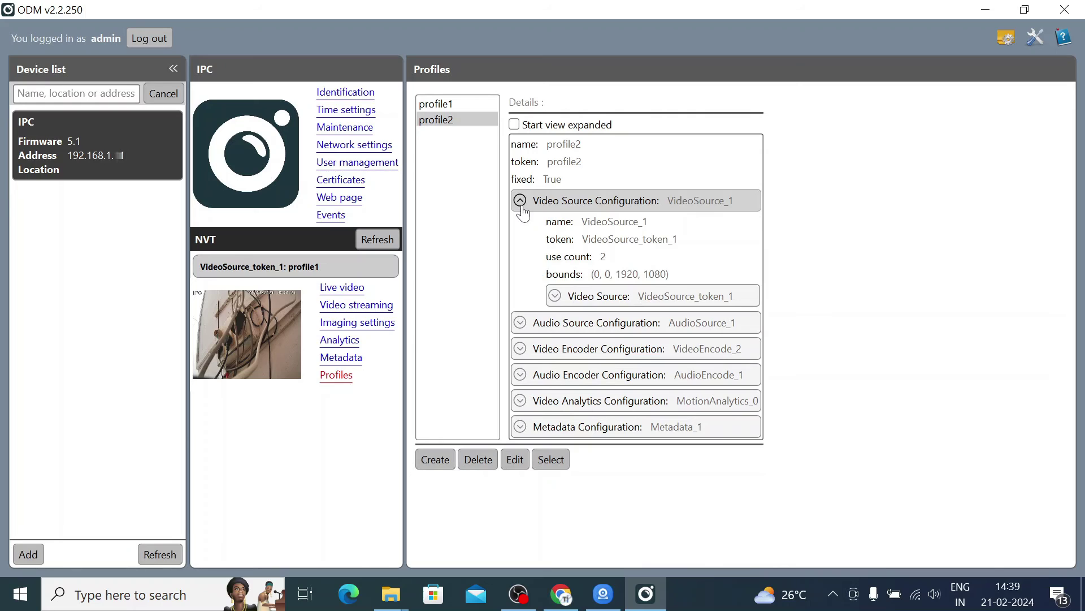
{"action": "left_click", "coordinate": [521, 203]}
{"action": "left_click", "coordinate": [521, 253]}
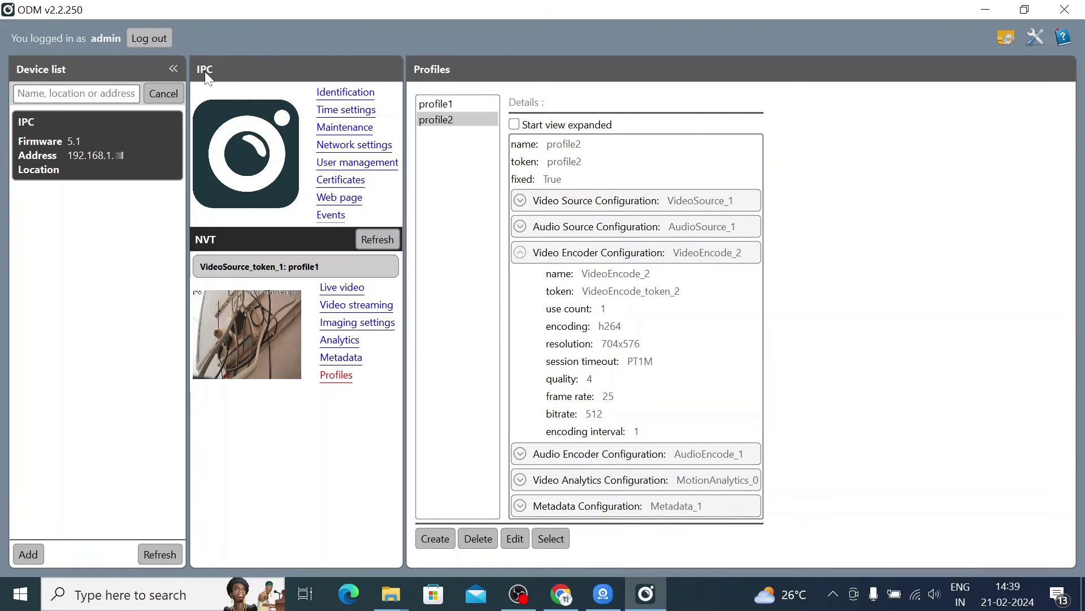
Collapse the device list, view the camera's identification details, then show its empty Certificates page
{"action": "left_click", "coordinate": [174, 68]}
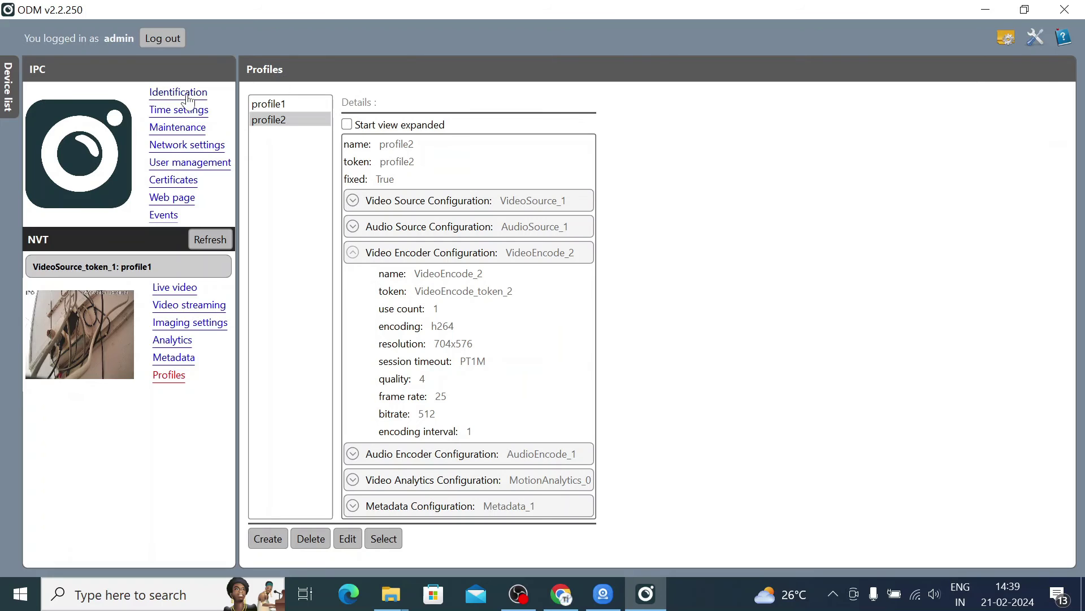
{"action": "left_click", "coordinate": [185, 95]}
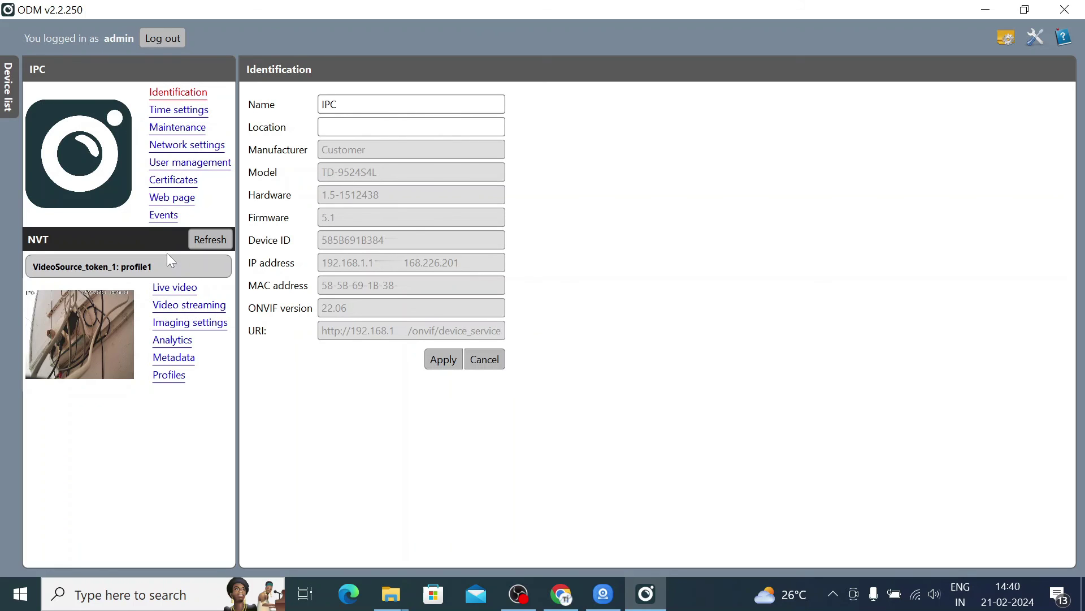
{"action": "left_click", "coordinate": [172, 183]}
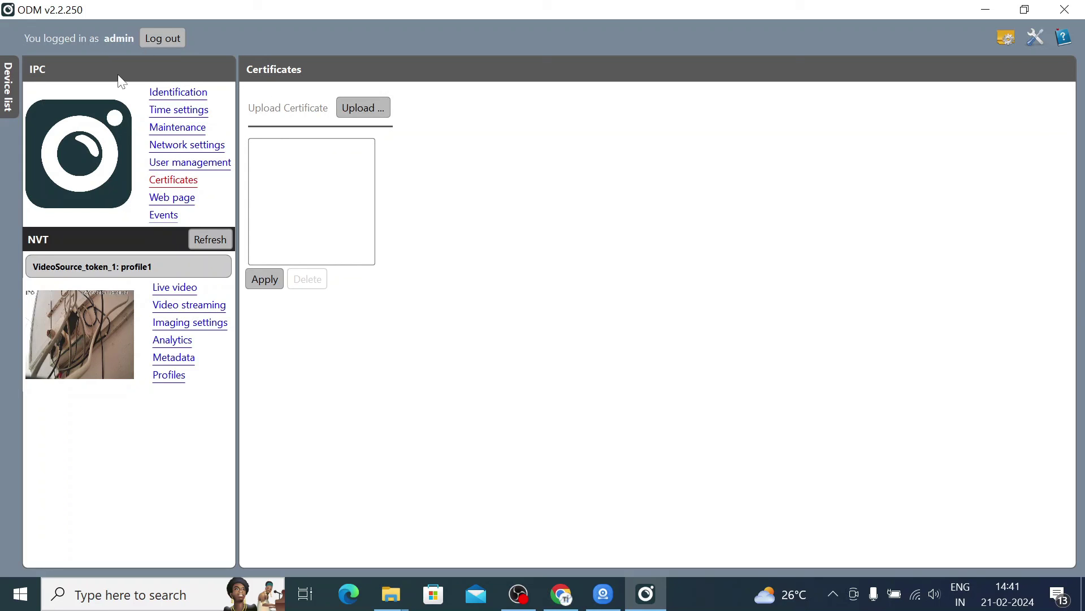
Return to Identification, then show Time settings: IST-5:30 time zone, synchronized with computer time
{"action": "left_click", "coordinate": [165, 101]}
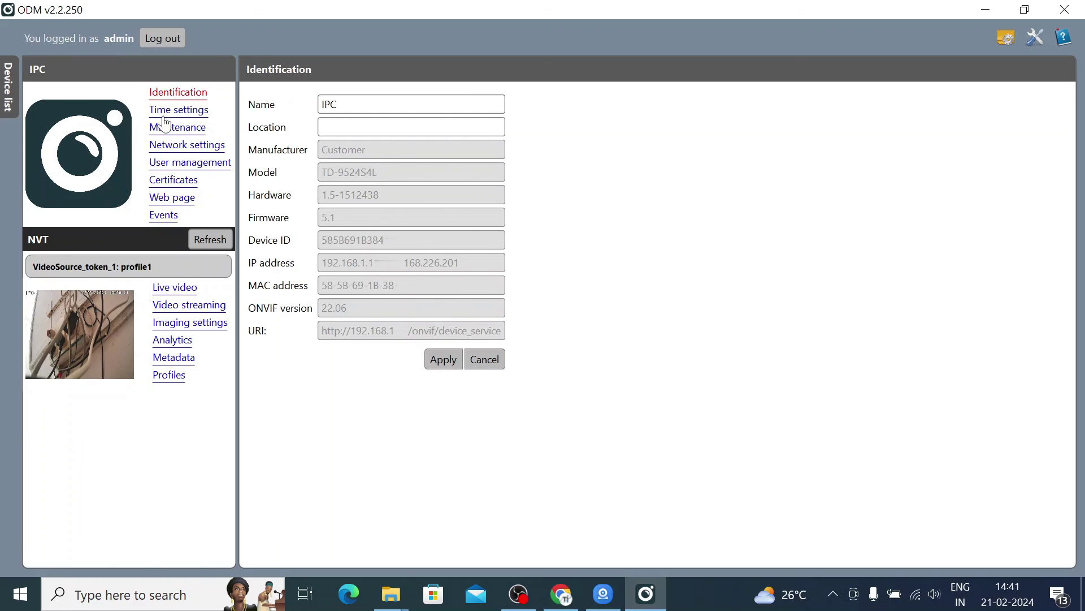
{"action": "left_click", "coordinate": [167, 115]}
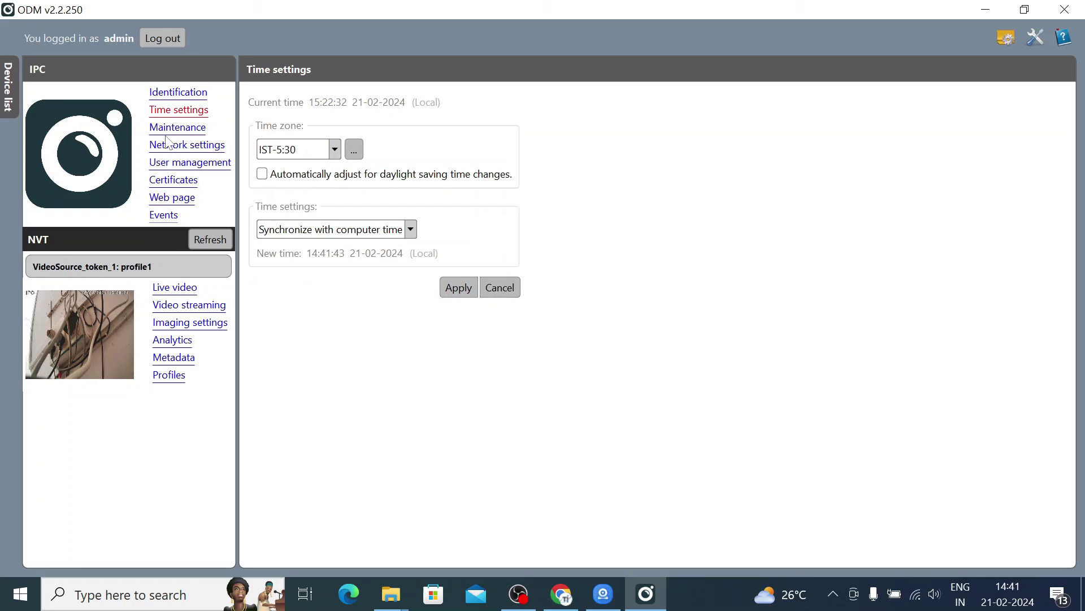
Show the Maintenance page's reset, reboot and firmware upgrade options, then the empty Background tasks list
{"action": "left_click", "coordinate": [166, 133]}
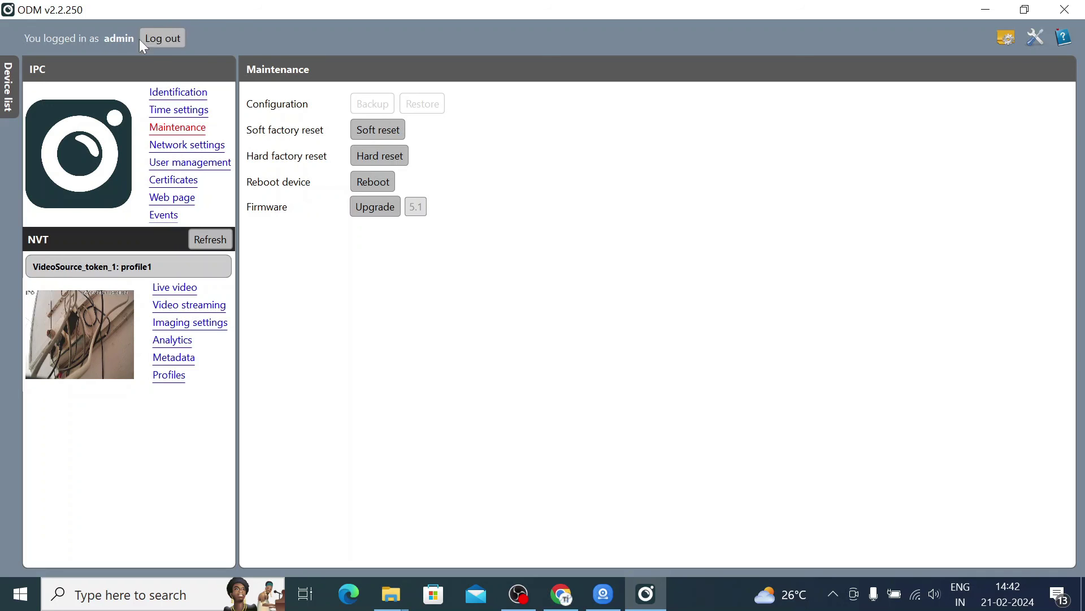
{"action": "left_click", "coordinate": [1009, 37]}
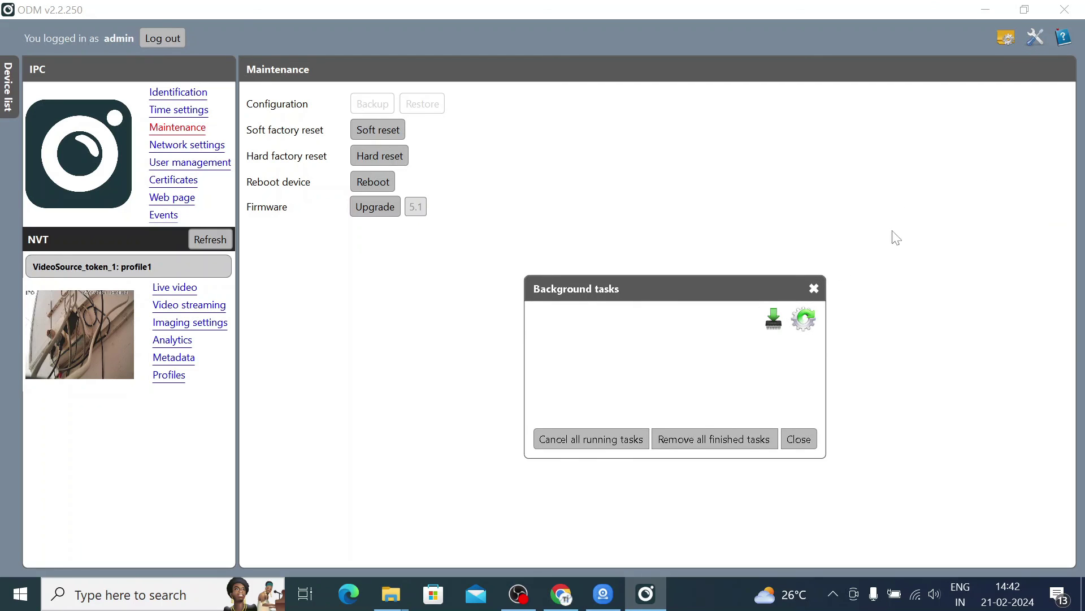
{"action": "left_click", "coordinate": [817, 294]}
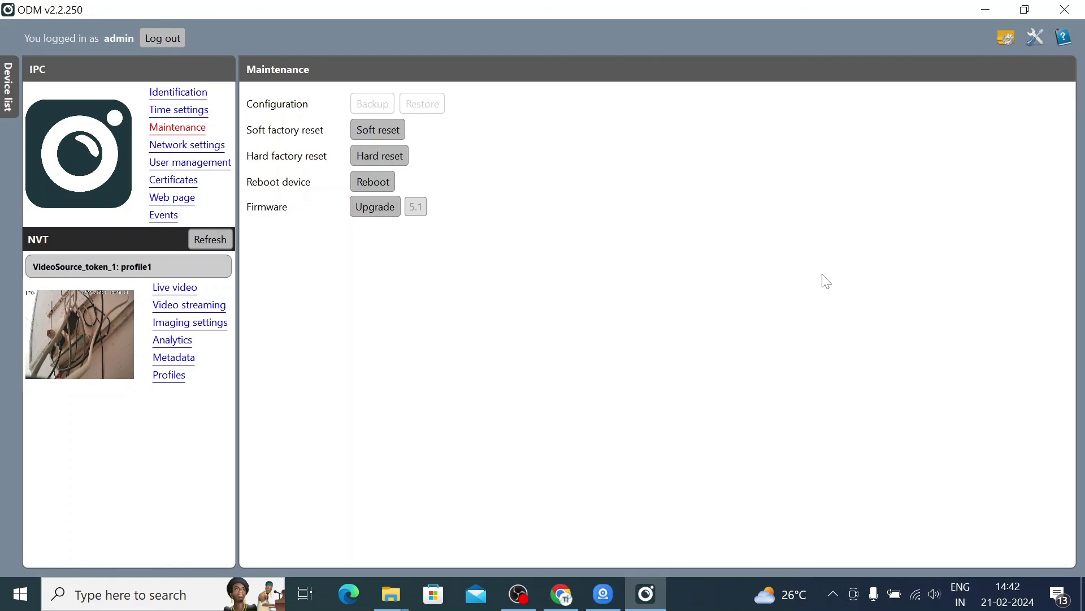
{"action": "left_click", "coordinate": [1070, 39]}
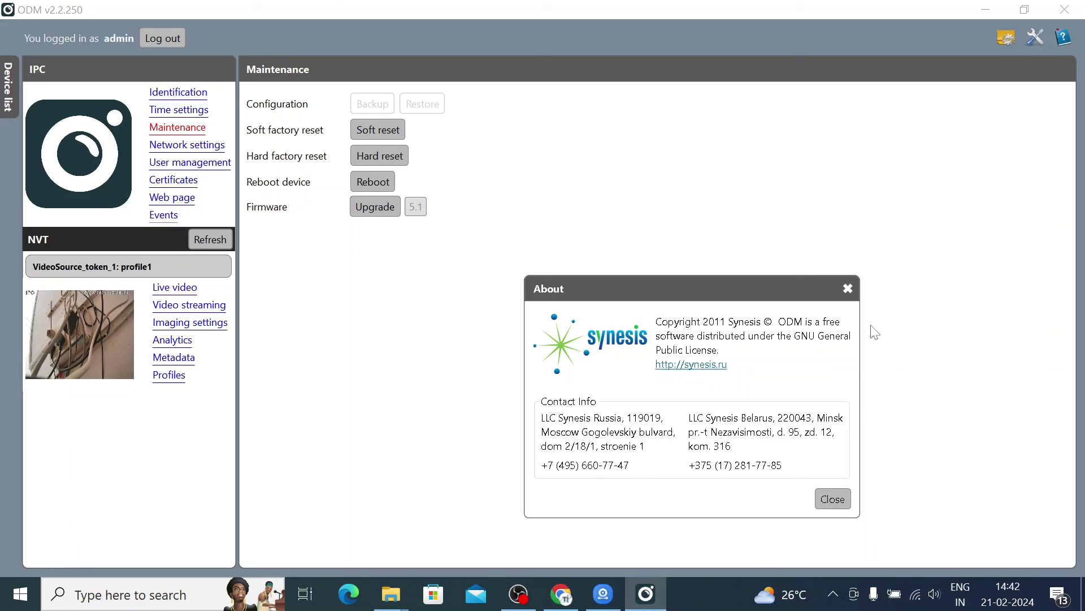
{"action": "left_click", "coordinate": [849, 290]}
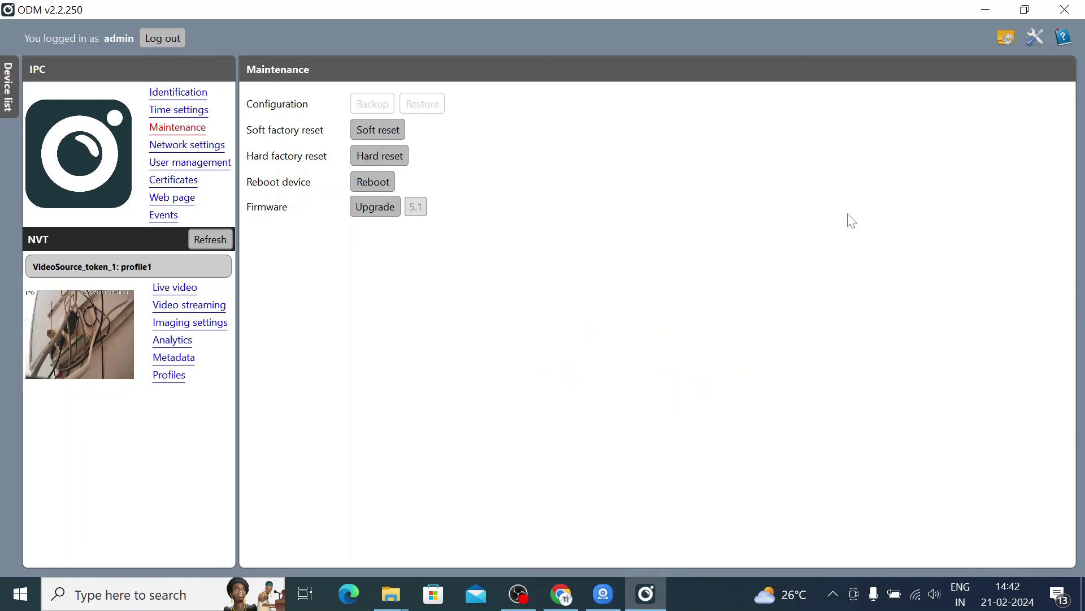